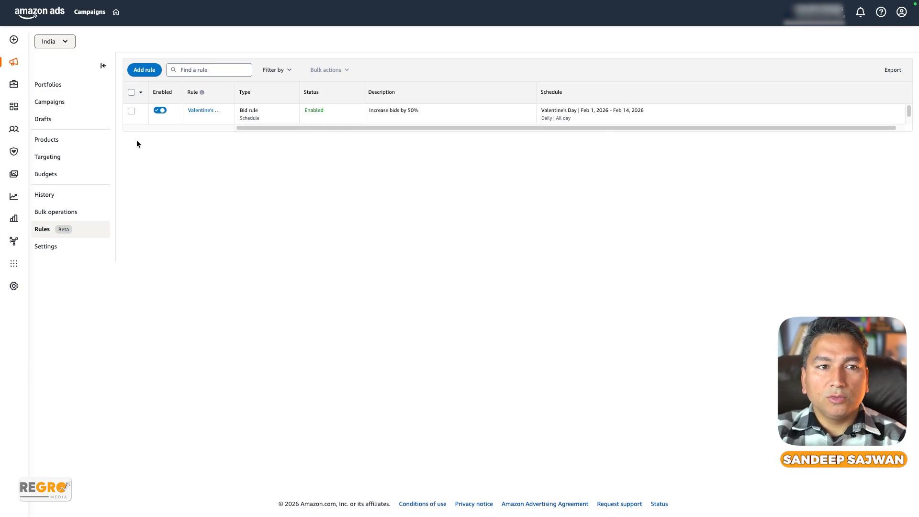
# Start a new rule and view the available rule types, keeping the type set to Bids.
pyautogui.click(144, 71)
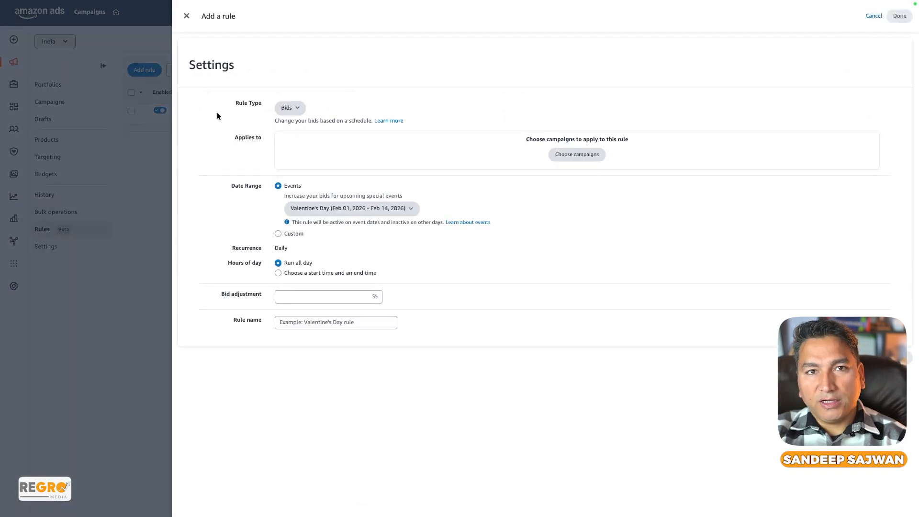
pyautogui.click(298, 110)
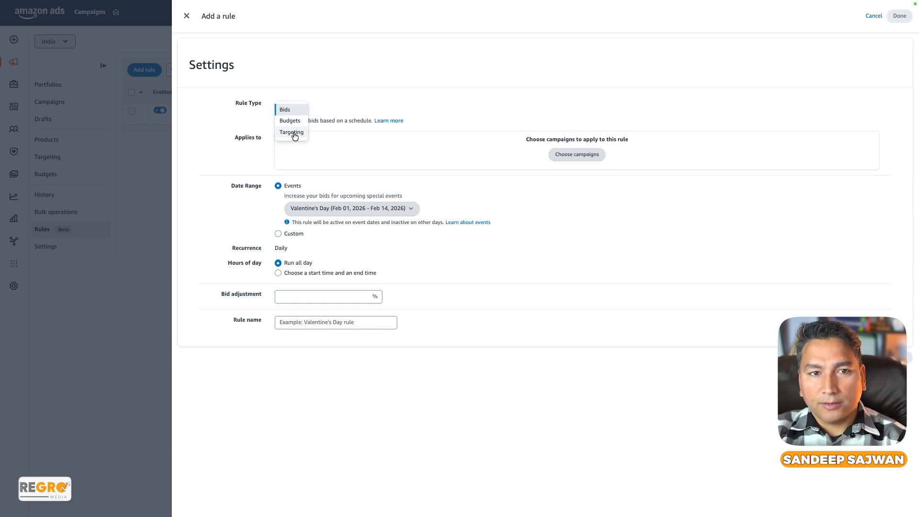
pyautogui.click(382, 97)
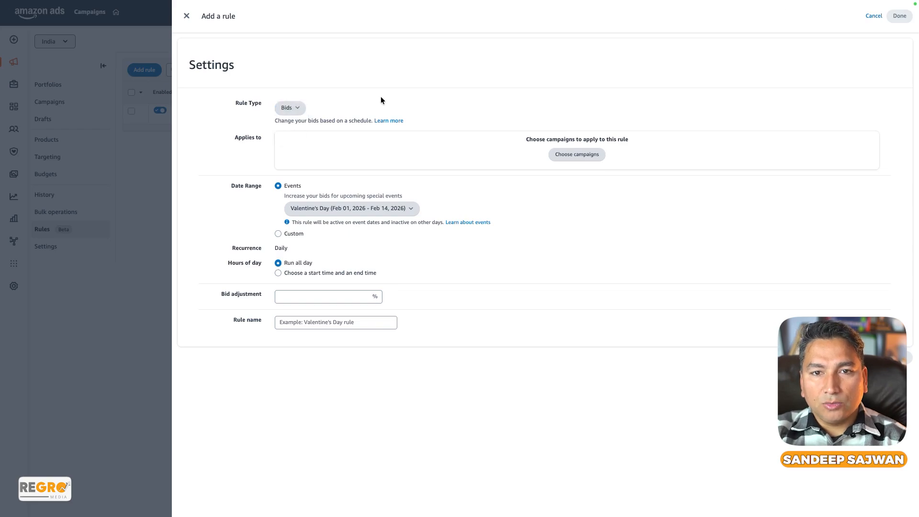
# Apply the bid rule to the Mixbackpack-SP-BKW-P&E campaign.
pyautogui.click(587, 155)
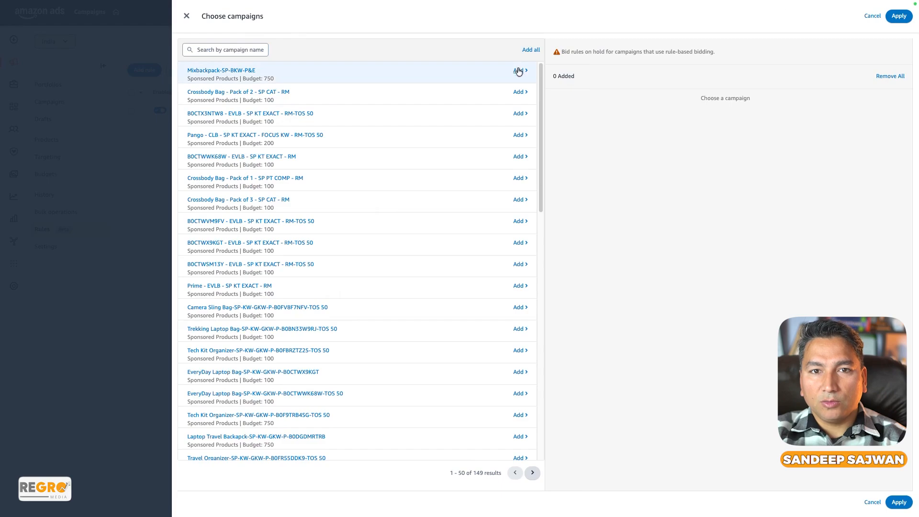
pyautogui.click(520, 70)
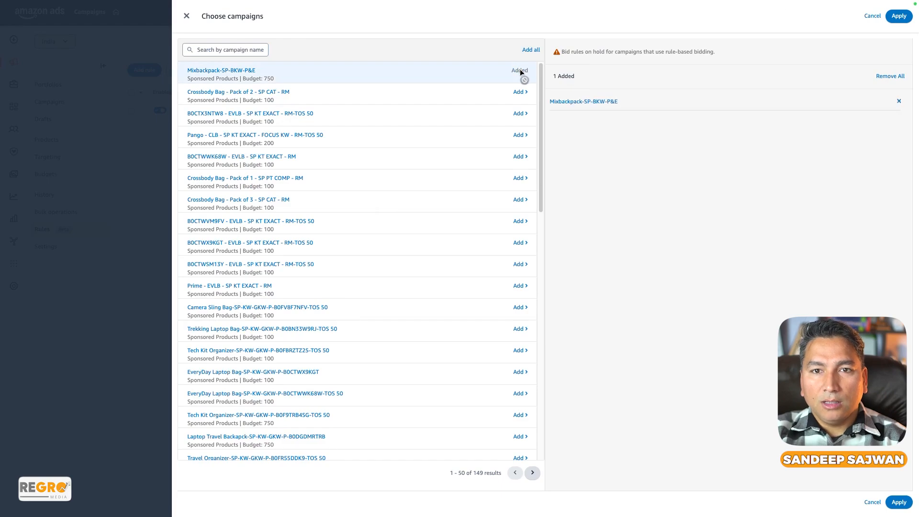
pyautogui.click(904, 503)
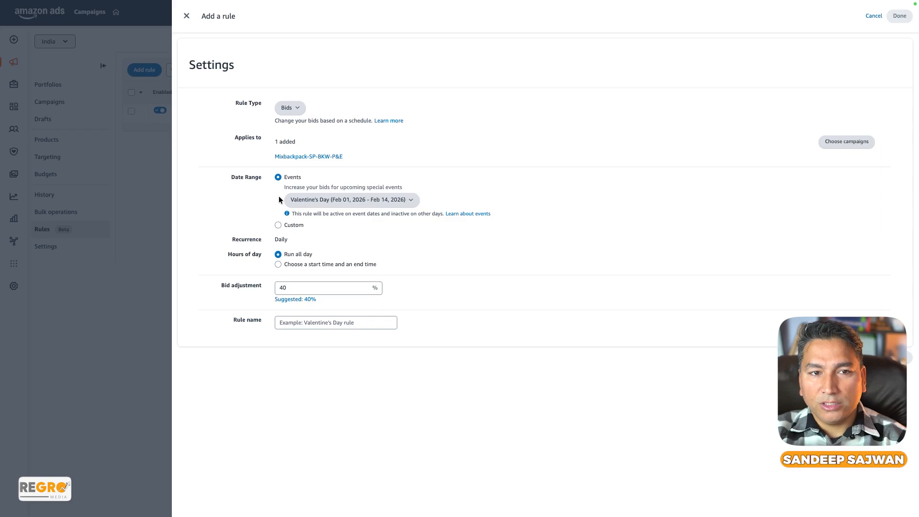
# Check the event choices and give the bid rule a custom date range from Feb 7, 2026 to Feb 8, 2026.
pyautogui.click(413, 202)
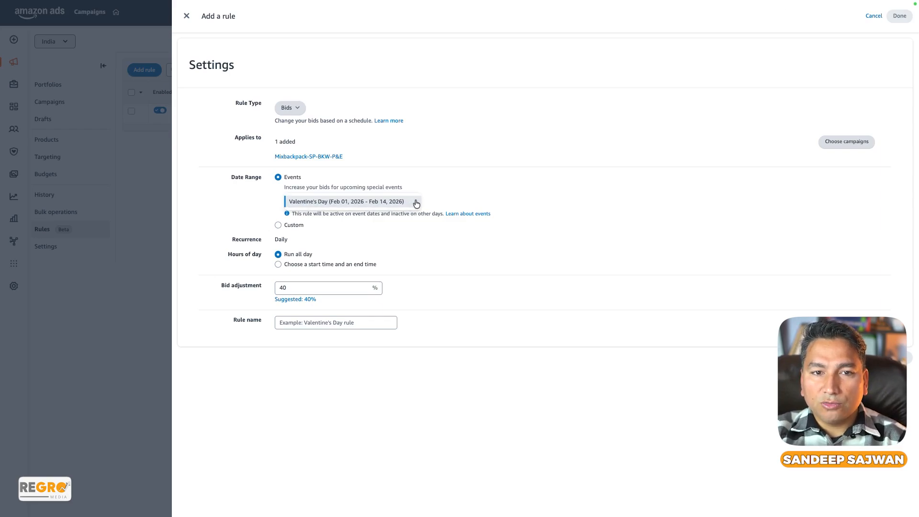
pyautogui.click(436, 202)
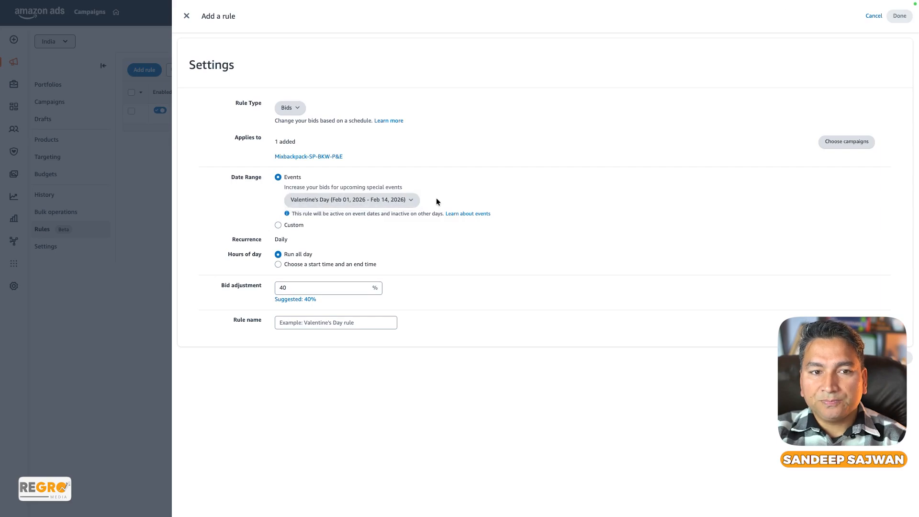
pyautogui.click(278, 225)
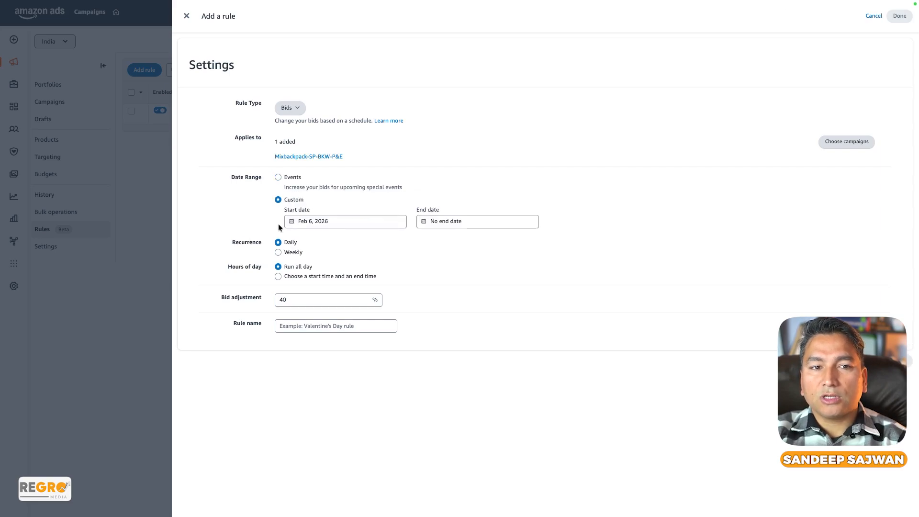
pyautogui.click(291, 224)
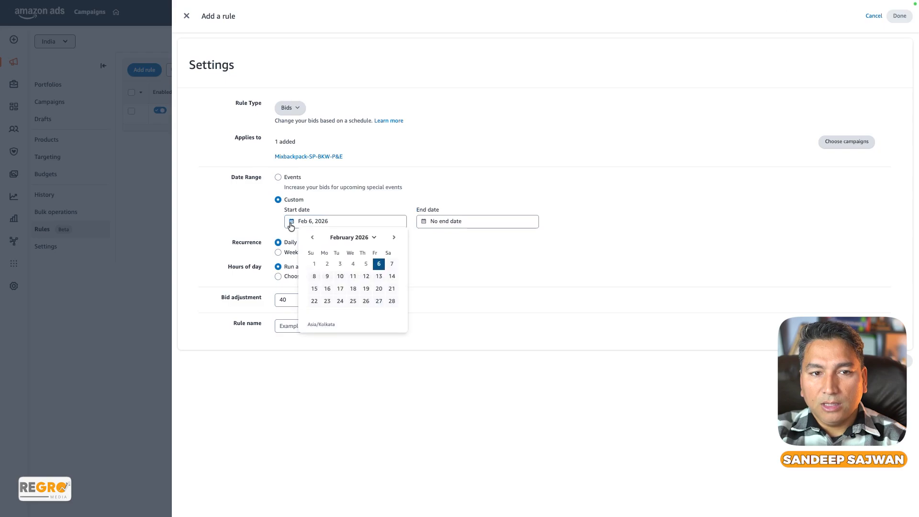
pyautogui.click(392, 265)
pyautogui.click(452, 225)
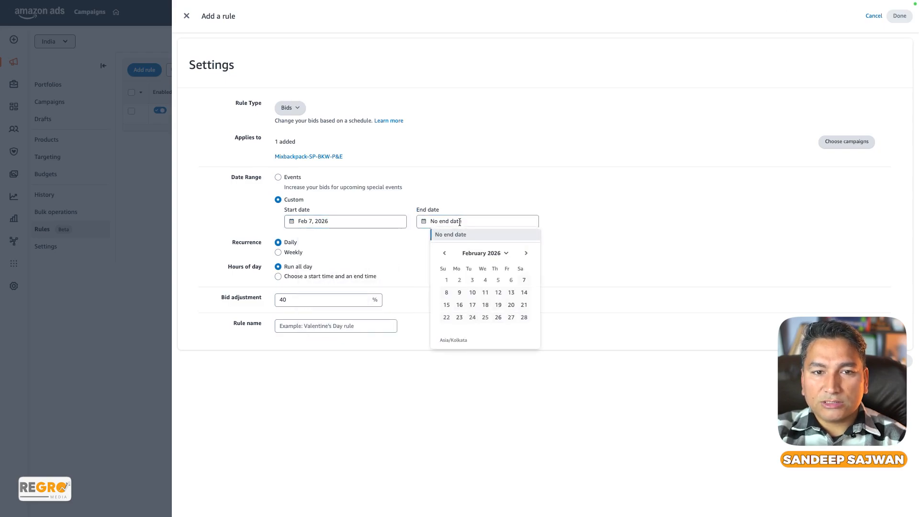
pyautogui.click(448, 294)
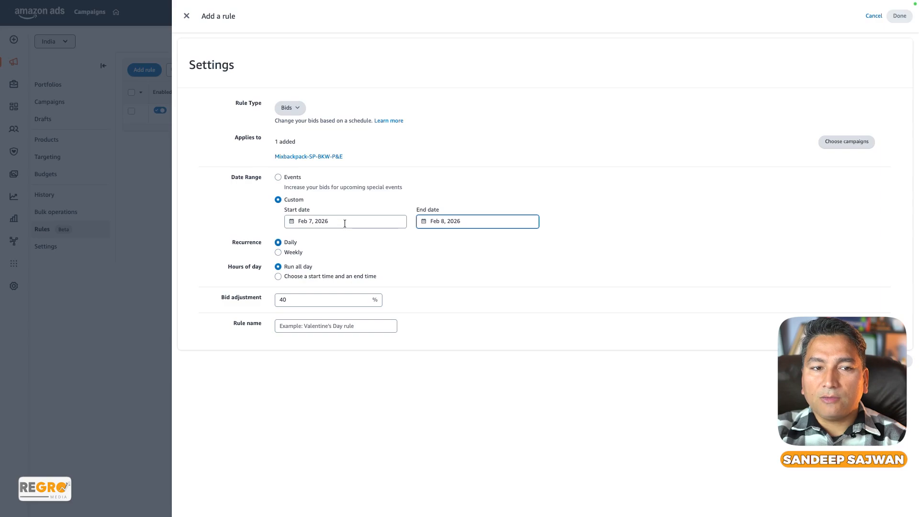
# Try a weekly recurrence on Tuesday and Friday, and return the bid rule's recurrence to Daily.
pyautogui.click(278, 254)
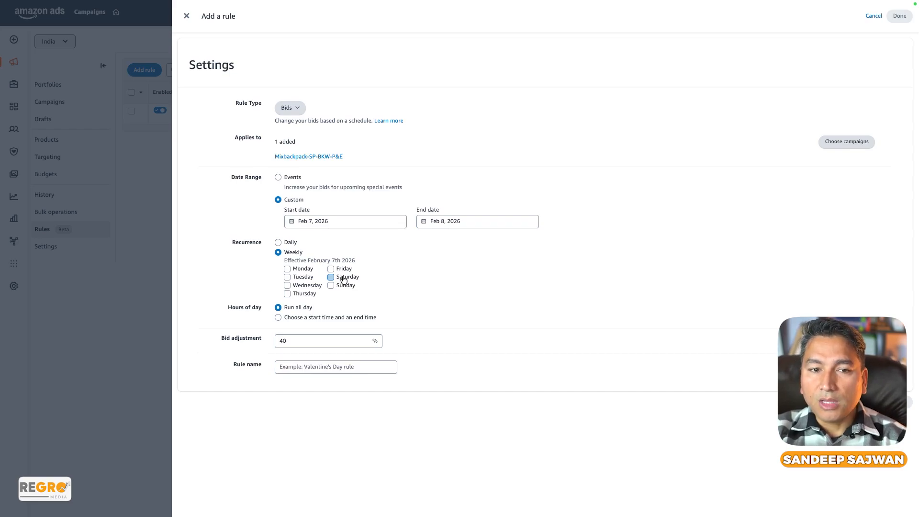
pyautogui.click(288, 277)
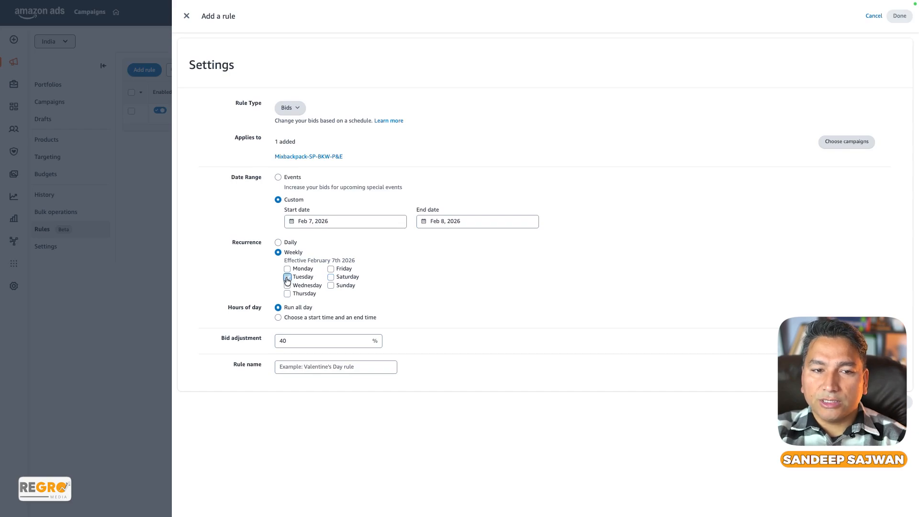
pyautogui.click(331, 270)
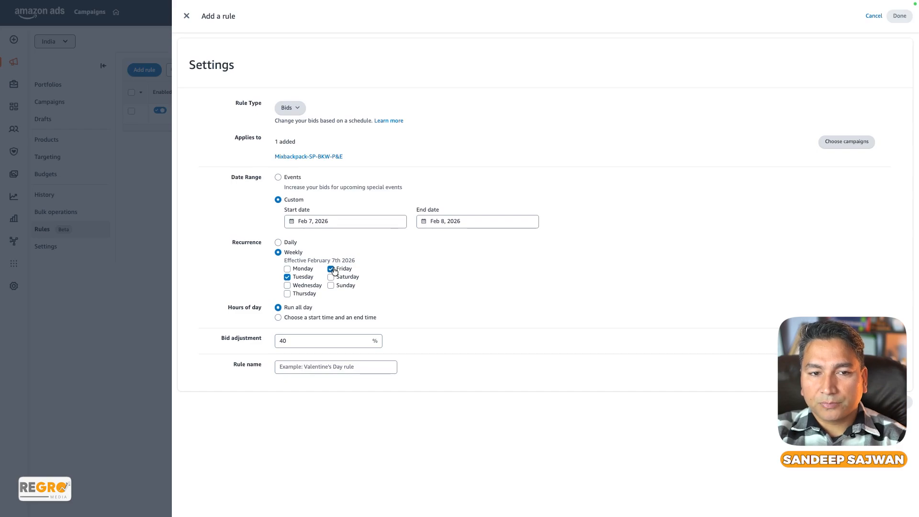
pyautogui.click(278, 243)
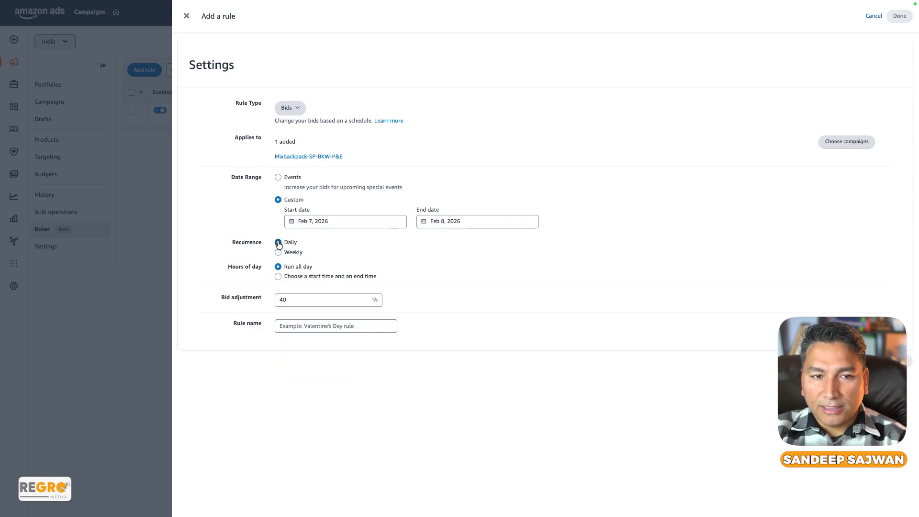
# Limit the bid rule's hours of day to a 5:30 pm start time and a 9:30 pm end time.
pyautogui.click(278, 277)
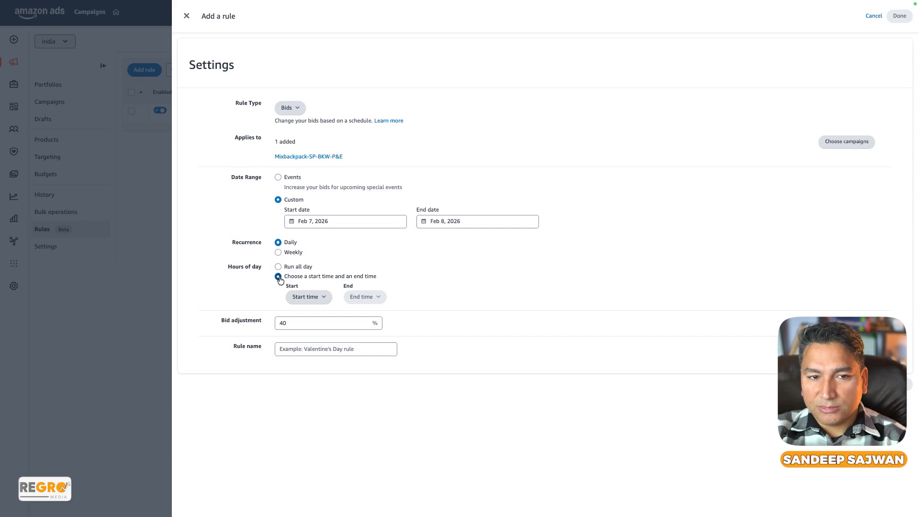
pyautogui.click(320, 297)
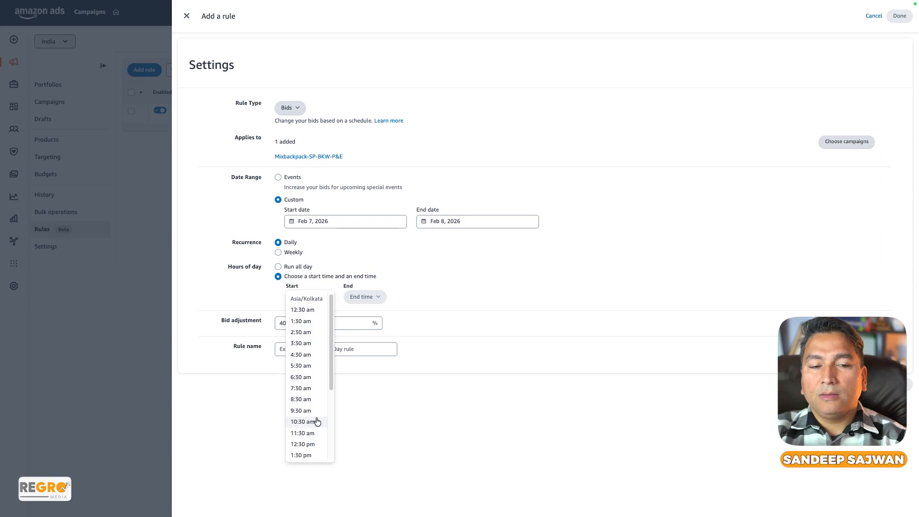
pyautogui.scroll(-5, 317, 417)
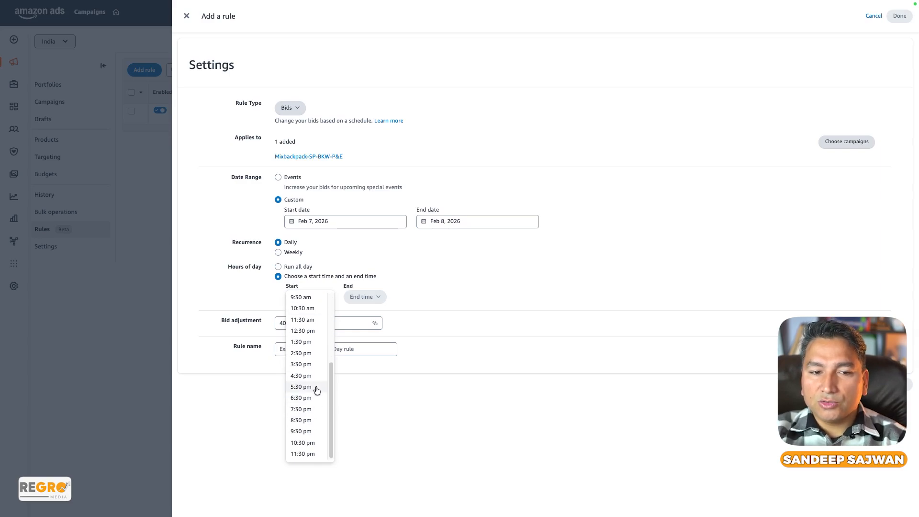
pyautogui.click(316, 387)
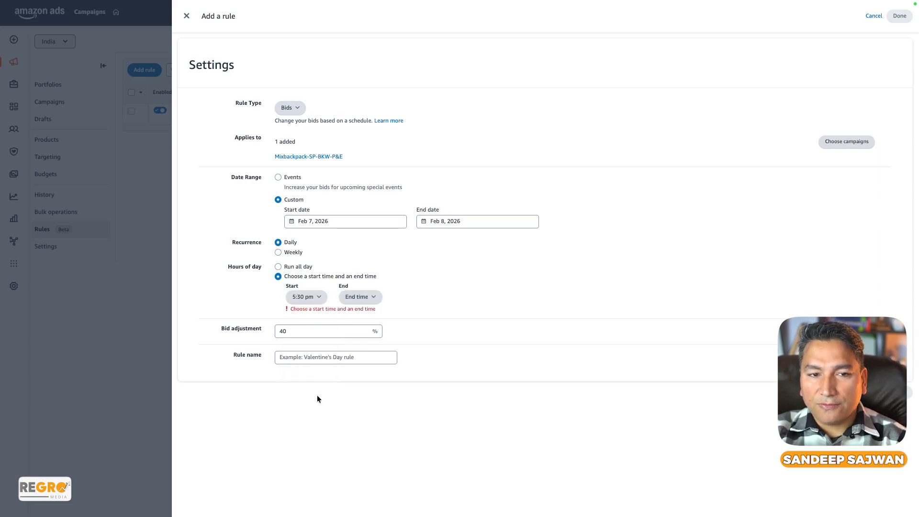
pyautogui.click(374, 298)
pyautogui.click(359, 343)
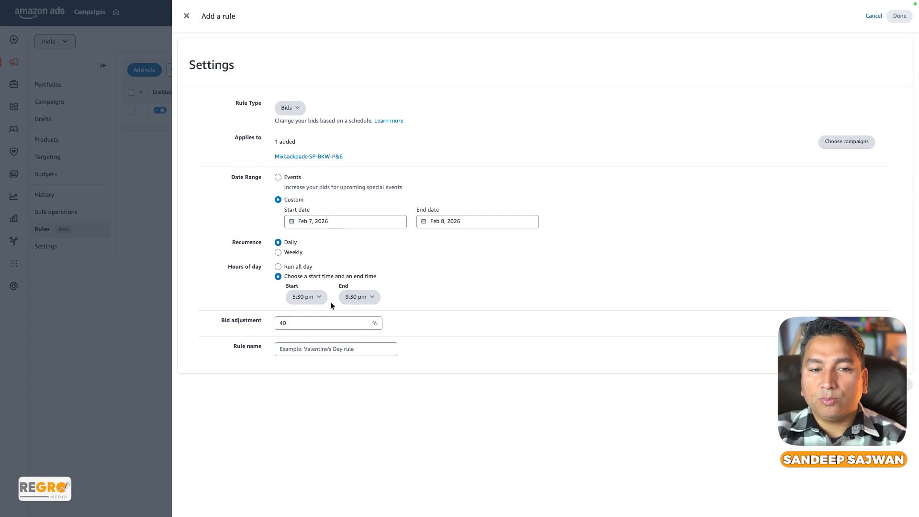
# Name the bid rule Test.
pyautogui.click(305, 320)
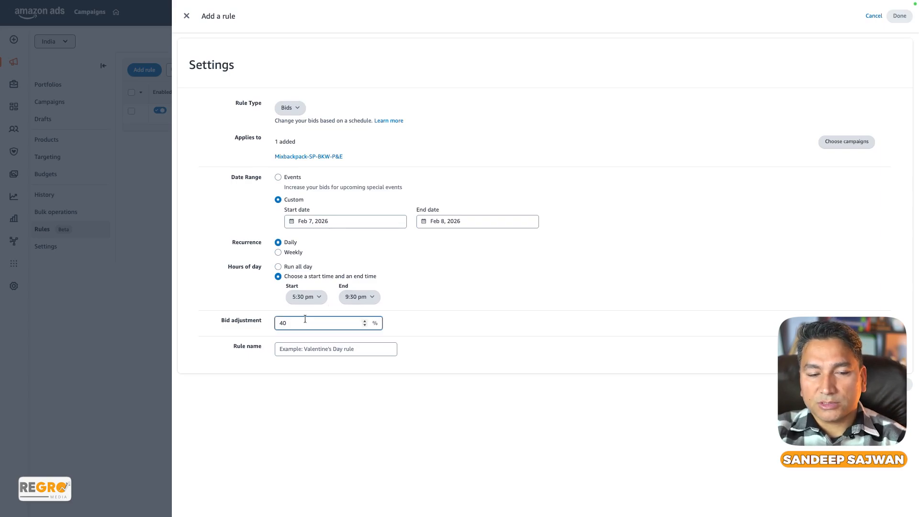
pyautogui.click(315, 346)
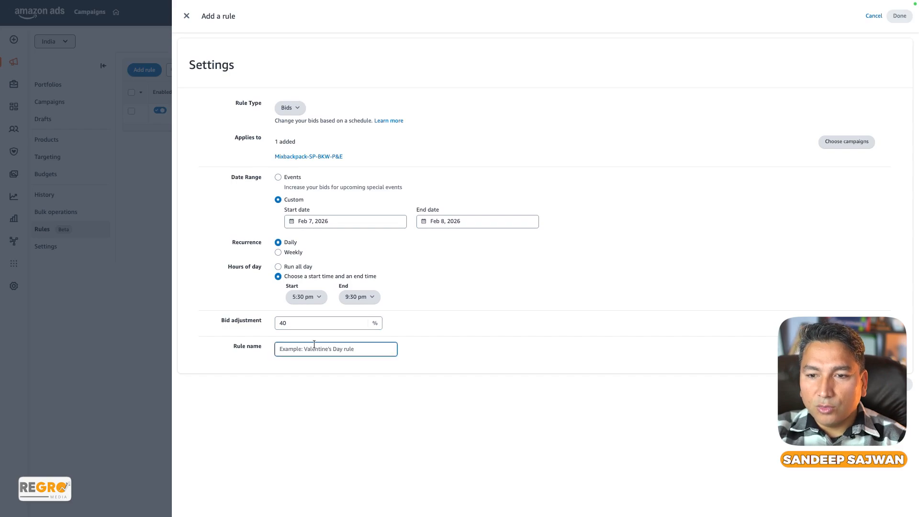
pyautogui.write('Test')
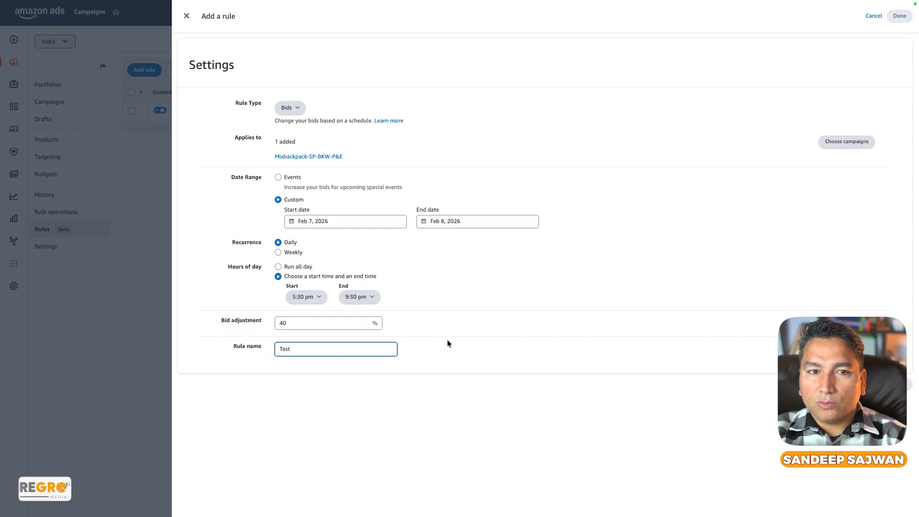
pyautogui.click(490, 332)
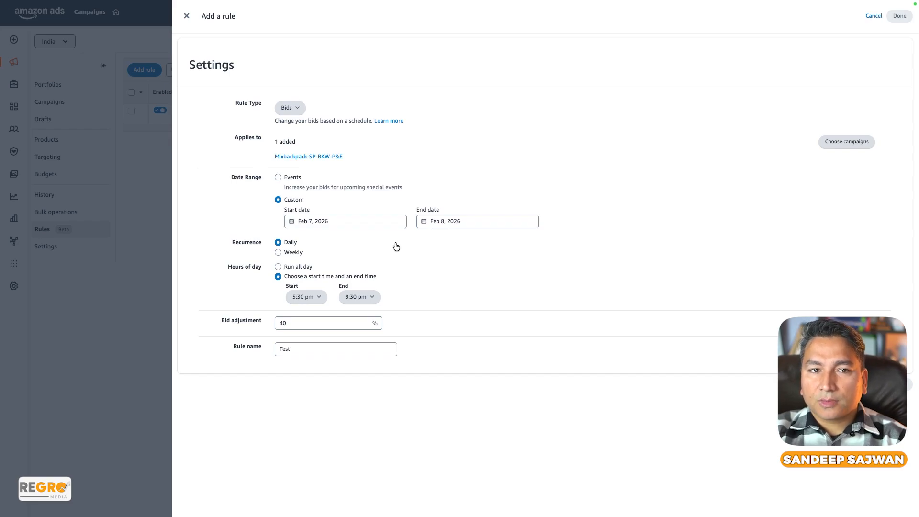
# Change the rule type to Budgets and apply the rule to the Mixbackpack-SP-BKW-P&E campaign.
pyautogui.click(291, 108)
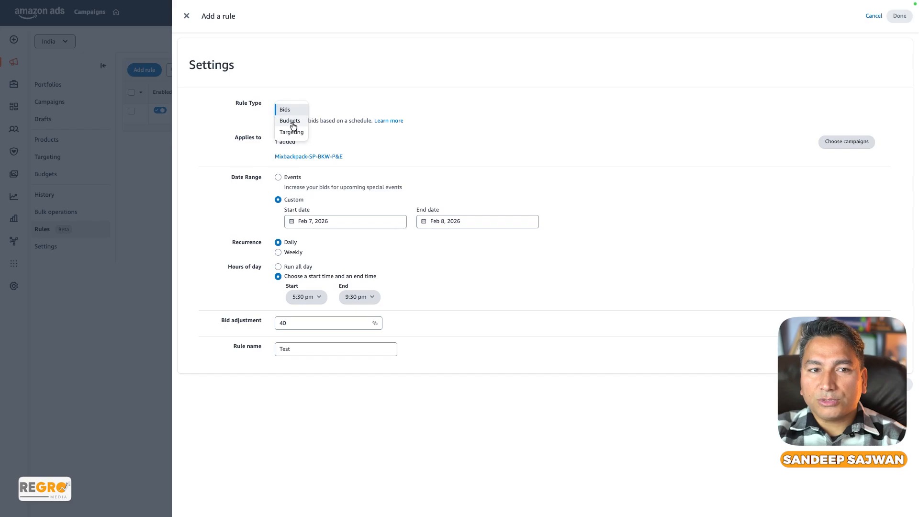
pyautogui.click(292, 122)
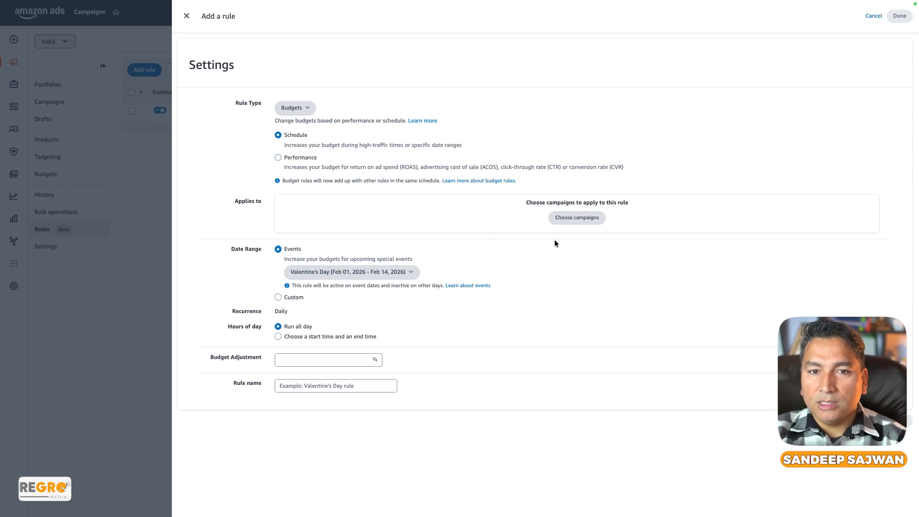
pyautogui.click(577, 217)
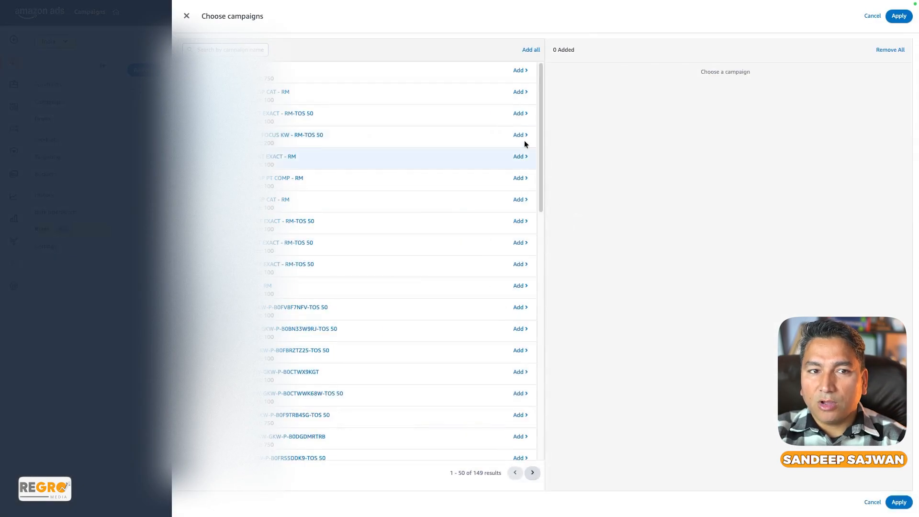
pyautogui.click(519, 70)
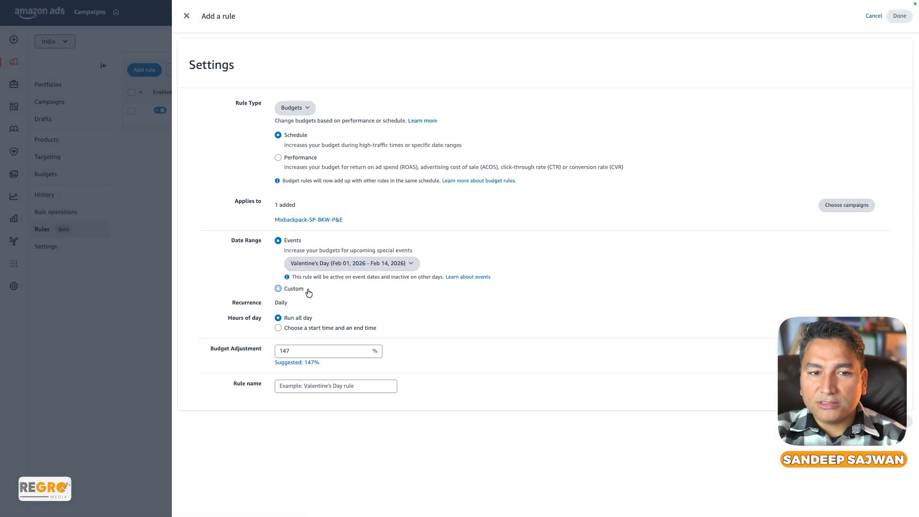
# Give the budget rule a custom date range from Feb 7, 2026 to Feb 8, 2026.
pyautogui.click(278, 289)
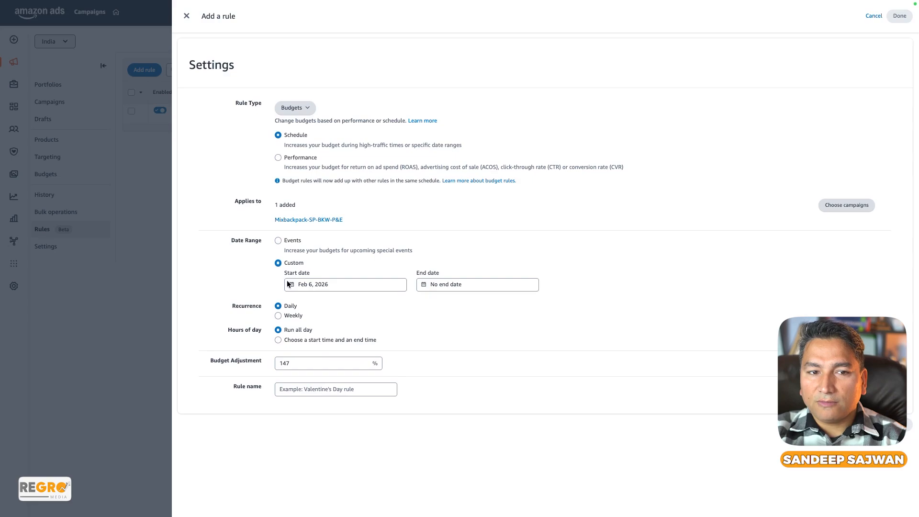
pyautogui.click(355, 284)
pyautogui.click(392, 329)
pyautogui.click(444, 285)
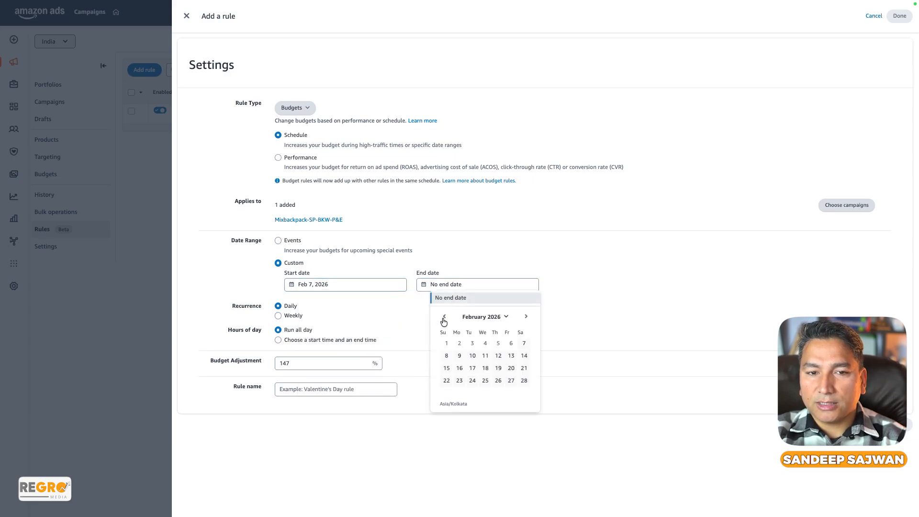
pyautogui.click(445, 355)
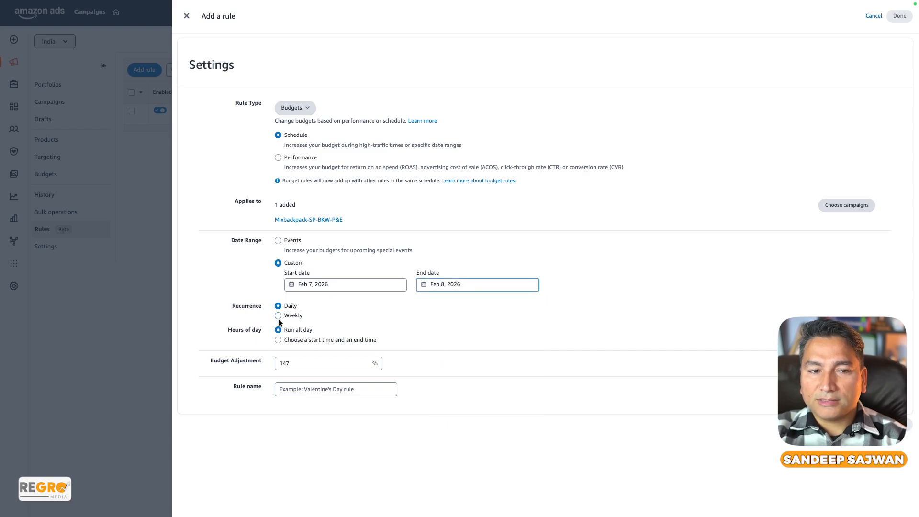
# Limit the budget rule's hours of day to a 5:30 pm start time and a 9:30 pm end time.
pyautogui.click(278, 340)
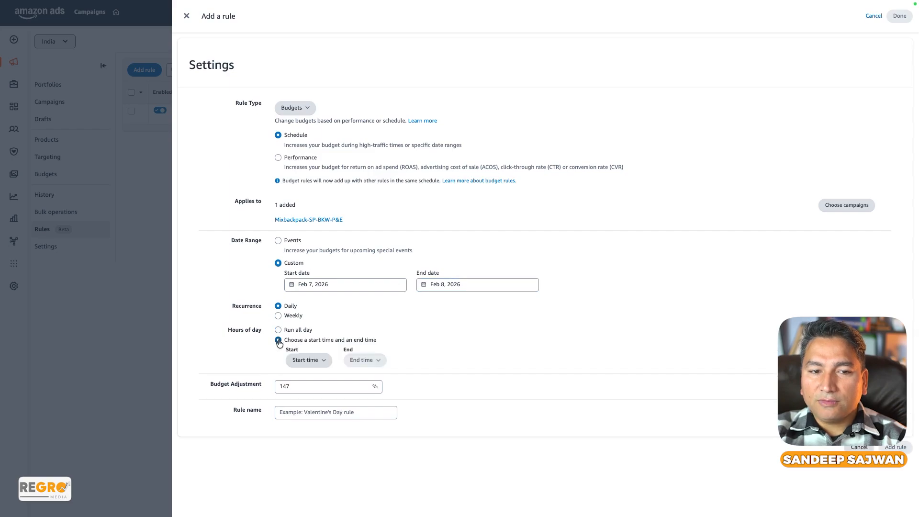
pyautogui.click(314, 361)
pyautogui.scroll(-3, 323, 318)
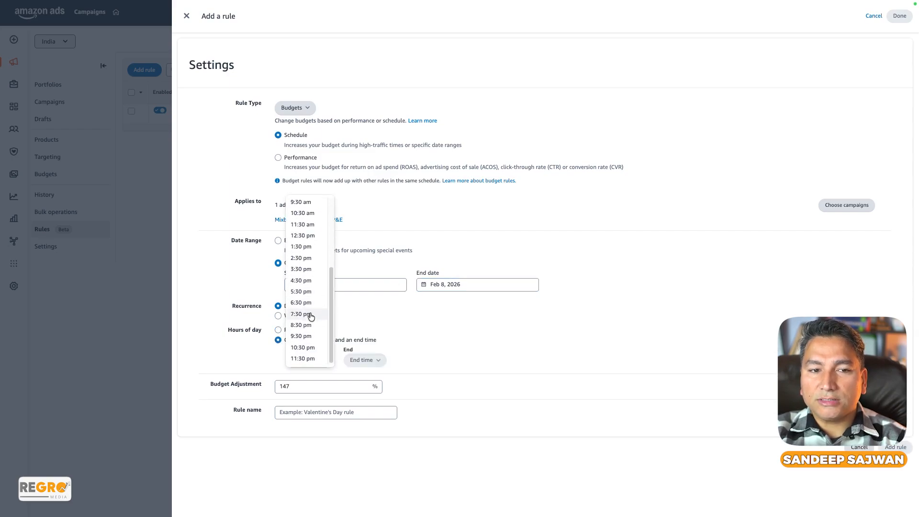
pyautogui.click(312, 292)
pyautogui.click(362, 360)
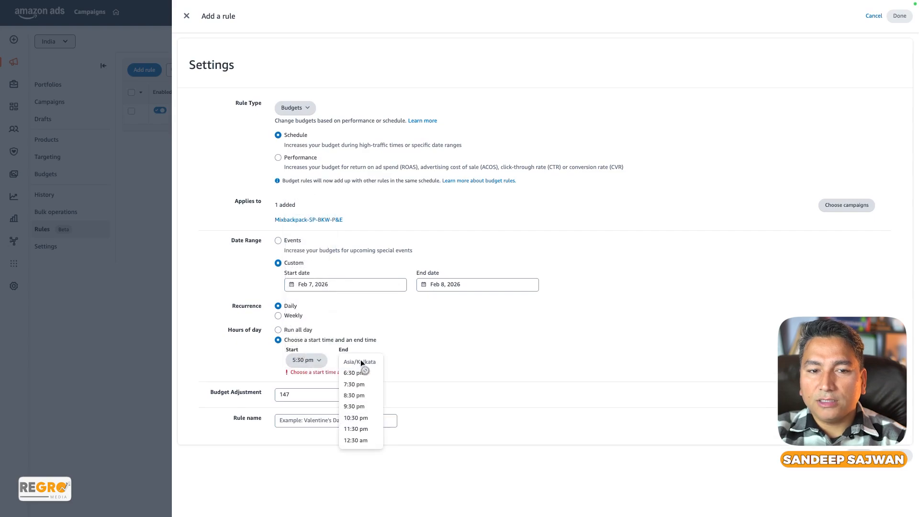
pyautogui.click(367, 421)
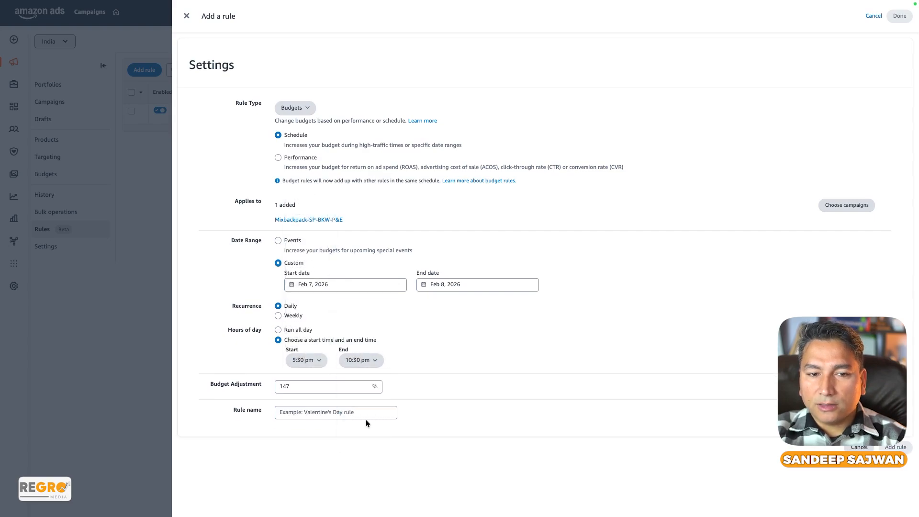
pyautogui.click(374, 365)
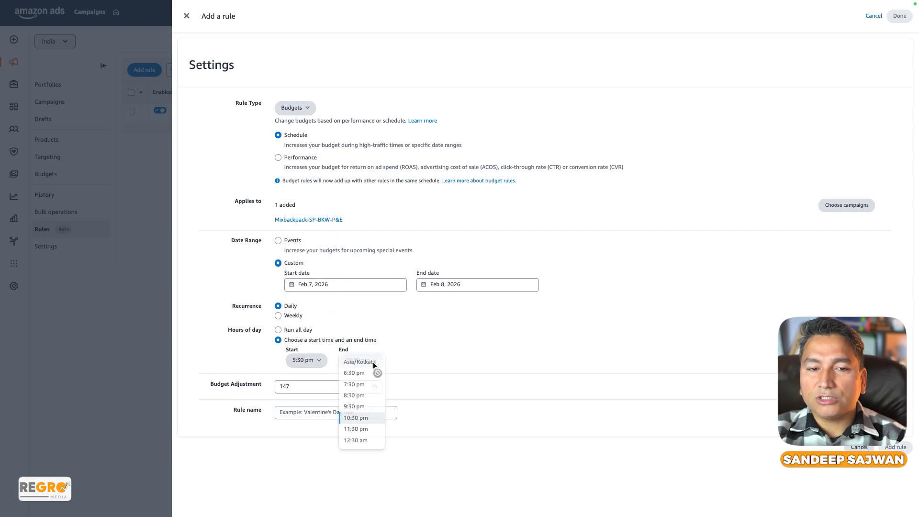
pyautogui.click(357, 406)
# Set the budget rule's budget adjustment to 50%.
pyautogui.moveTo(291, 387); pyautogui.dragTo(282, 386)
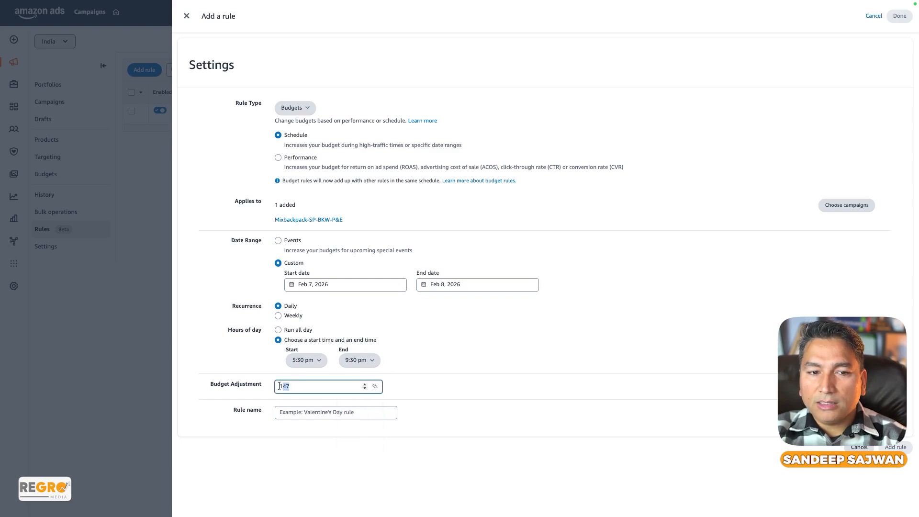
pyautogui.write('50')
pyautogui.click(435, 364)
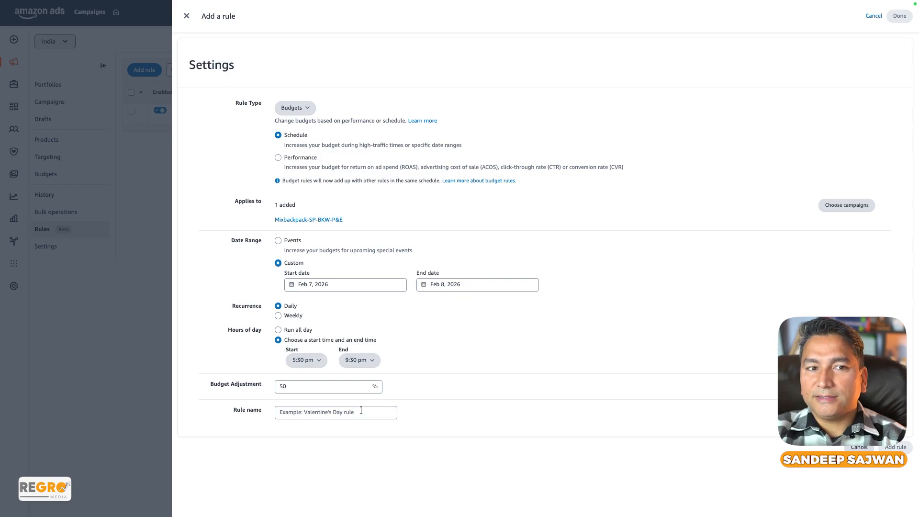
# Make the budget rule performance-based, with the performance metric set to ACOS less than 20%.
pyautogui.click(278, 158)
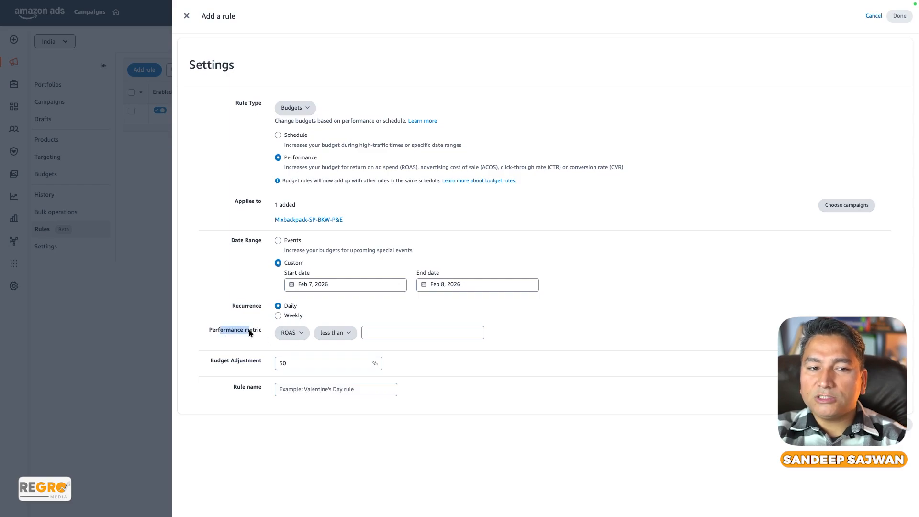
pyautogui.click(296, 333)
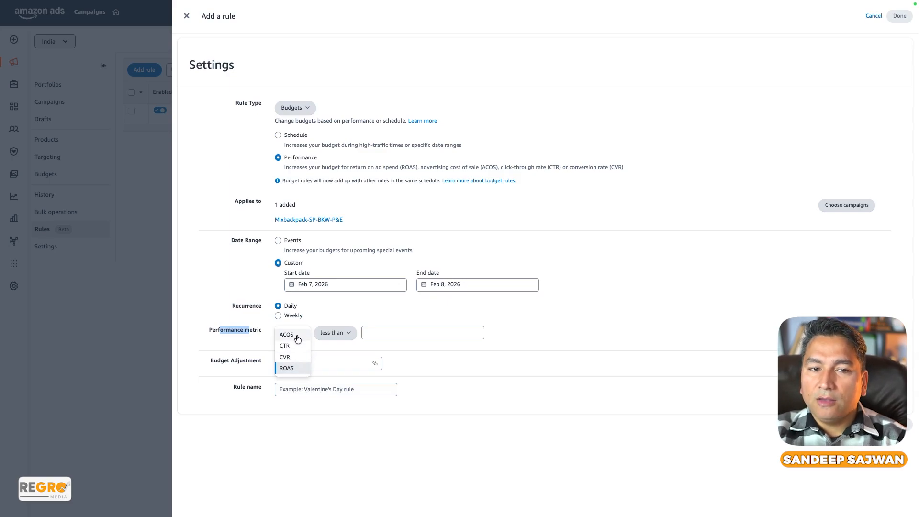
pyautogui.click(295, 335)
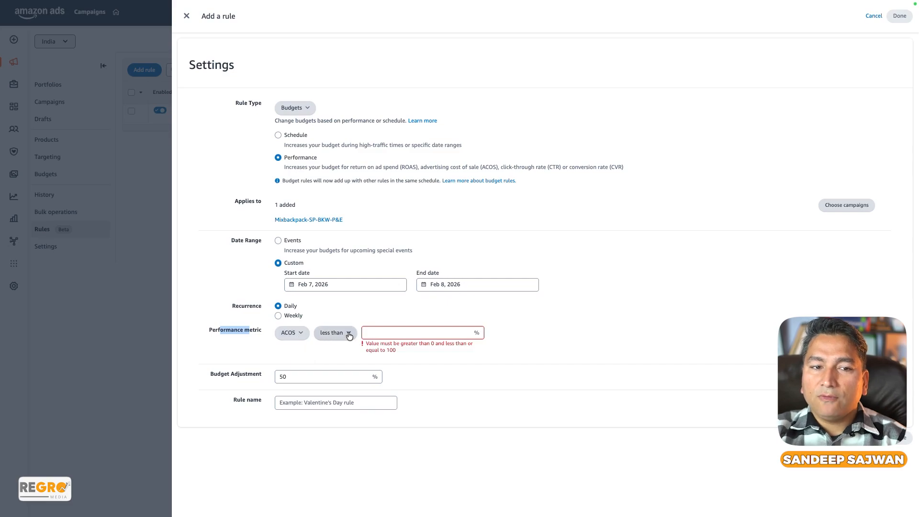
pyautogui.click(376, 333)
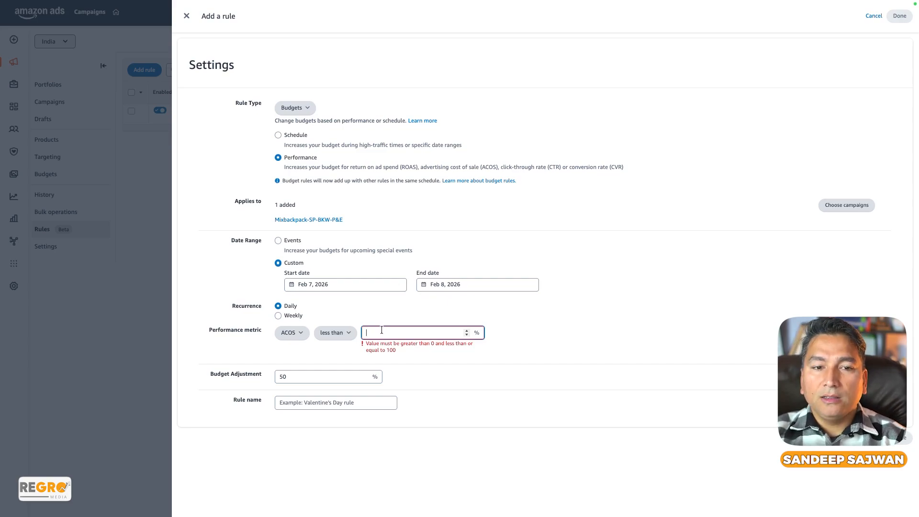
pyautogui.write('20')
pyautogui.click(530, 340)
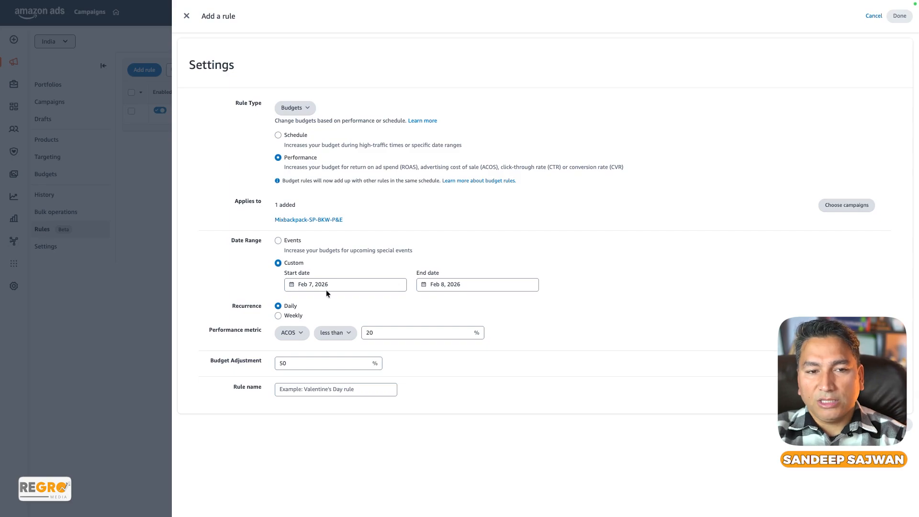
# Change the rule type to Targeting and browse the campaigns for an automatic ad group until campaigns 51–60 are listed.
pyautogui.click(305, 109)
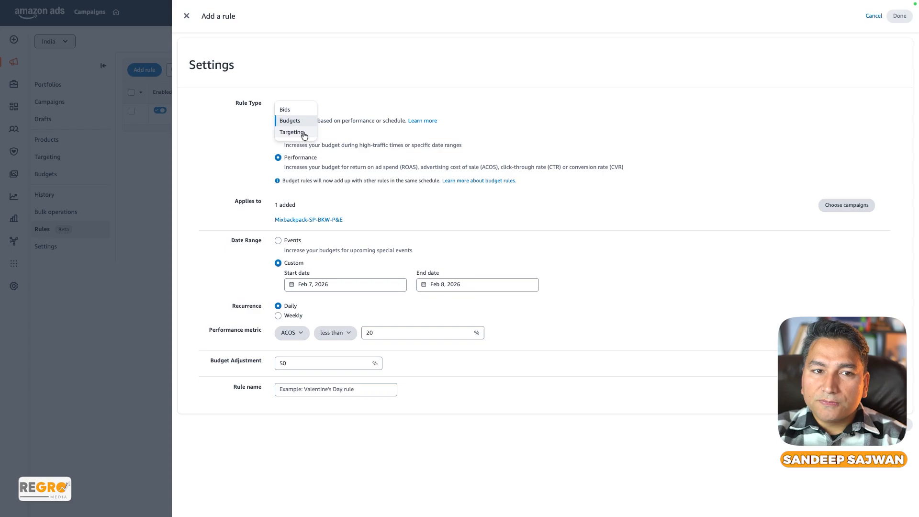
pyautogui.click(293, 132)
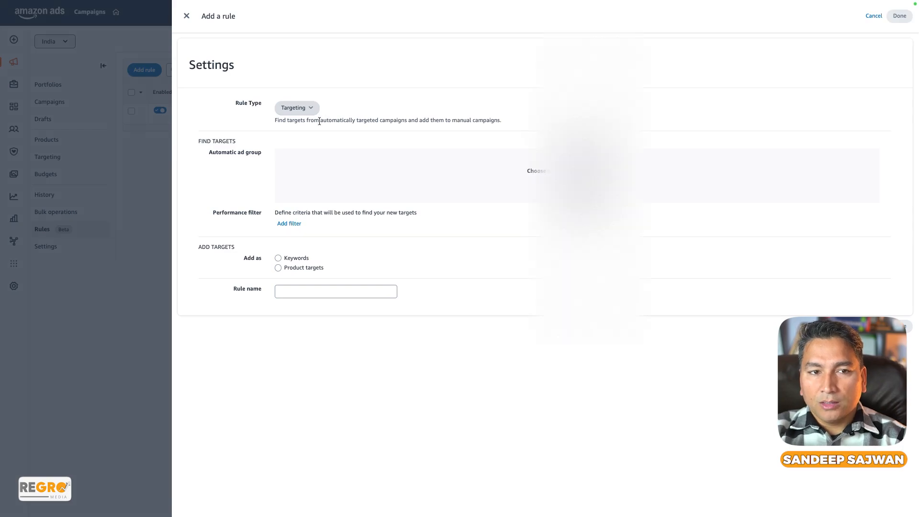
pyautogui.click(551, 171)
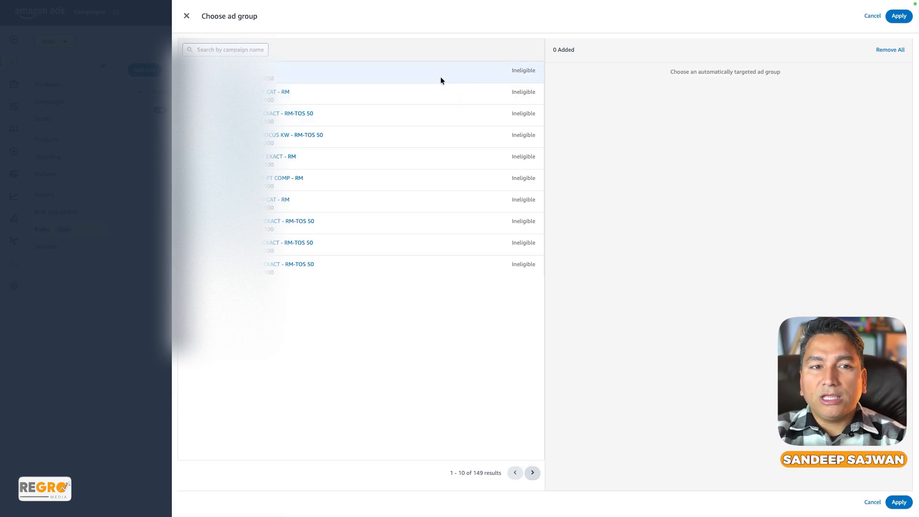
pyautogui.click(533, 477)
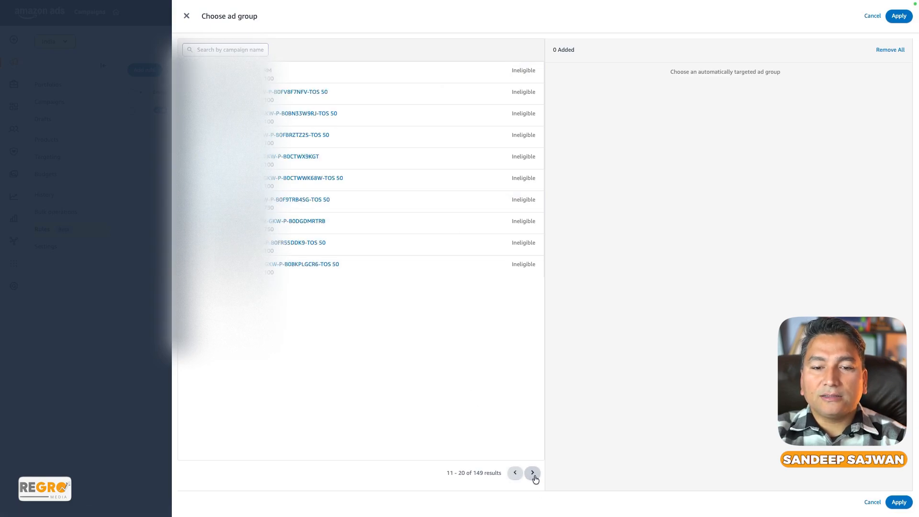
pyautogui.click(533, 474)
pyautogui.click(533, 474)
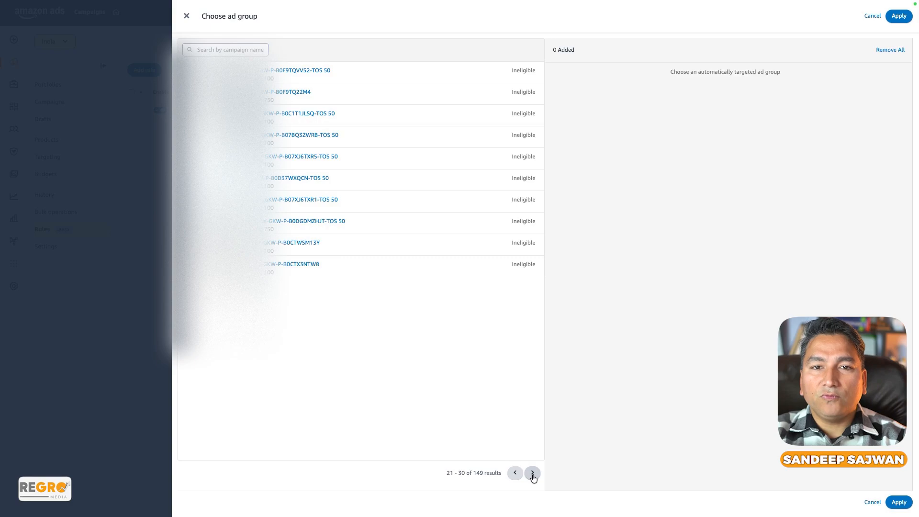
pyautogui.click(534, 476)
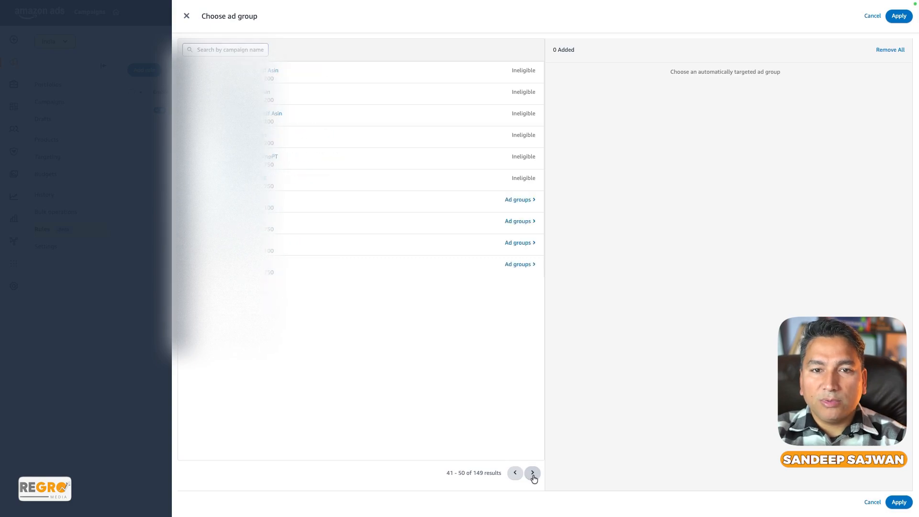
pyautogui.click(533, 474)
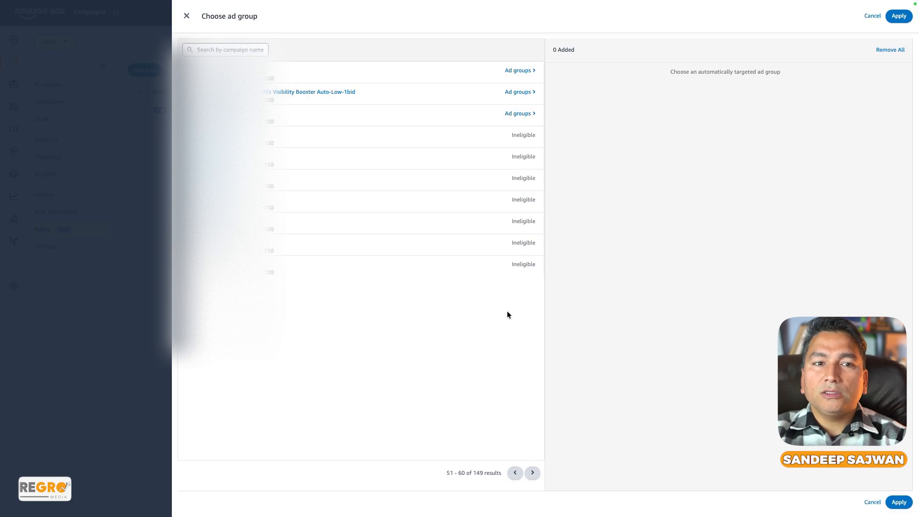
# Check the eligibility of the ad group in the CLB-SP-PANGO-AUTO campaign and return to the campaign list.
pyautogui.click(527, 115)
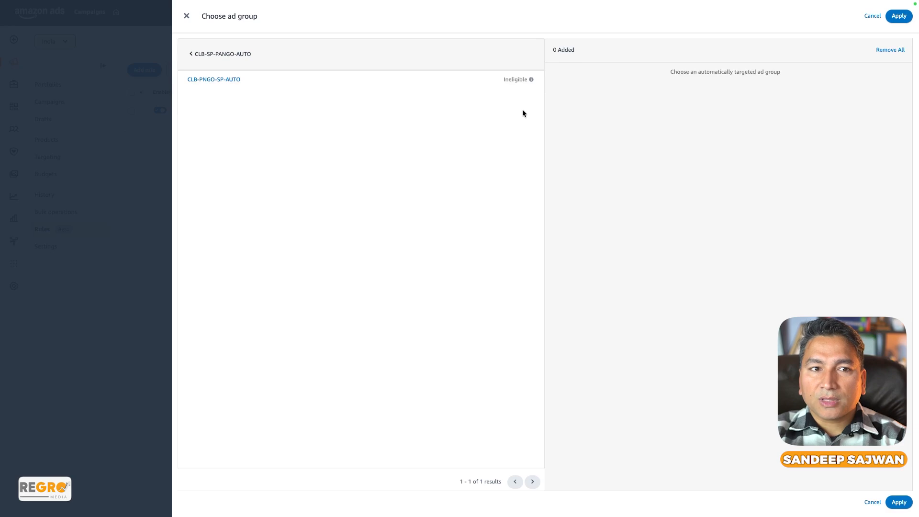
pyautogui.moveTo(532, 80)
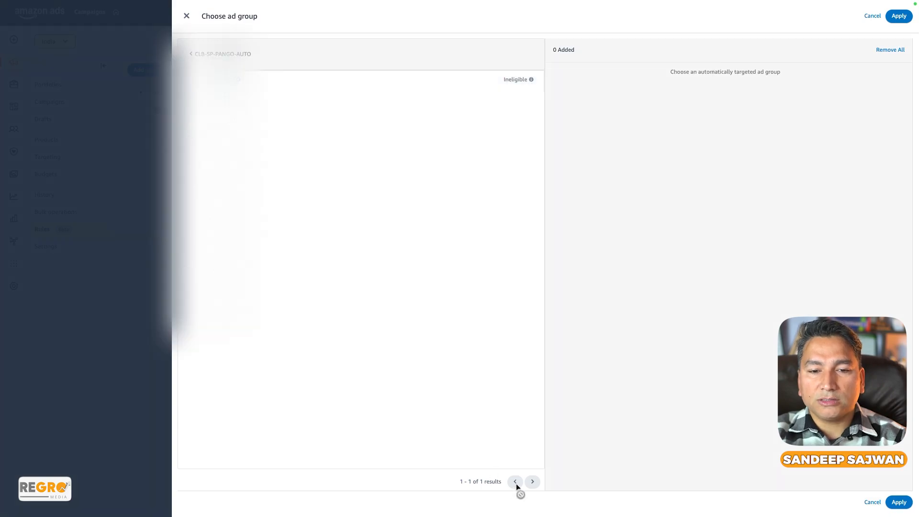
pyautogui.click(192, 54)
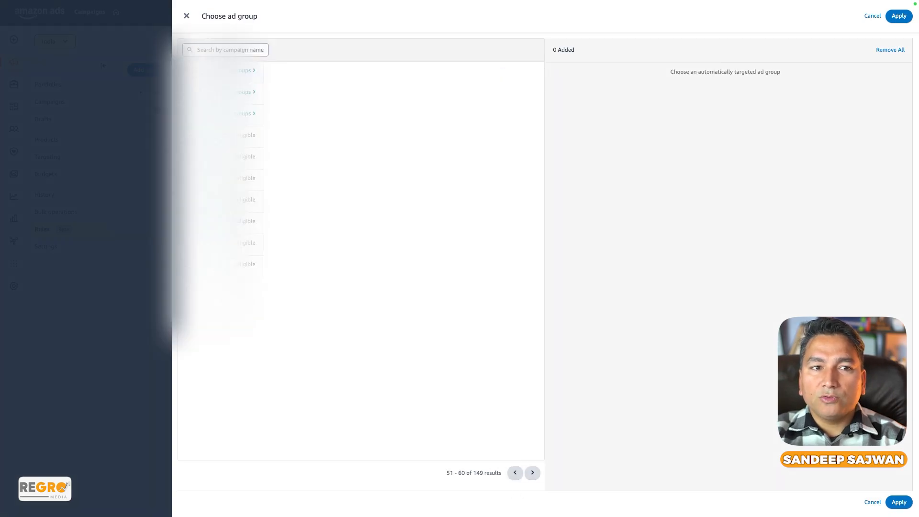
# Apply the CarryPro - Men's Wallets ad group from the MixBackpack -Unadvertise ASIN's Visibility Booster Auto-Low-1bid campaign as the automatic ad group.
pyautogui.click(532, 93)
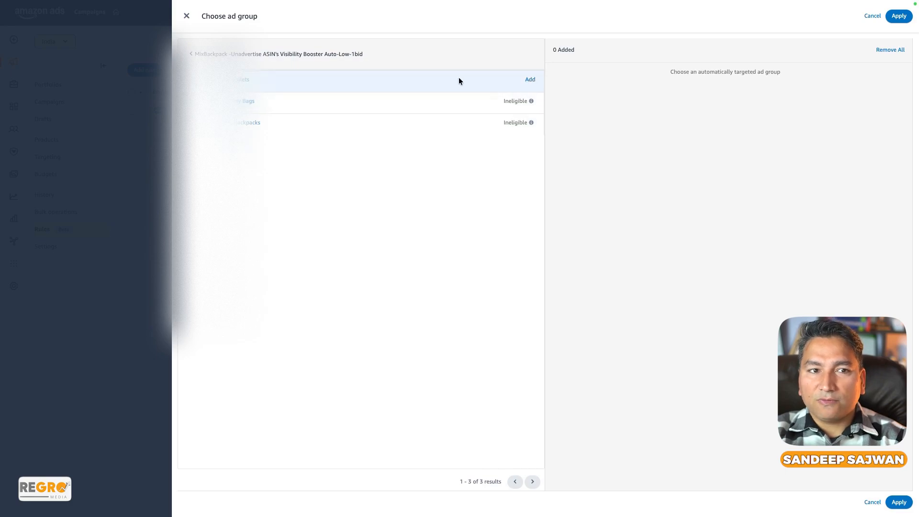
pyautogui.click(530, 81)
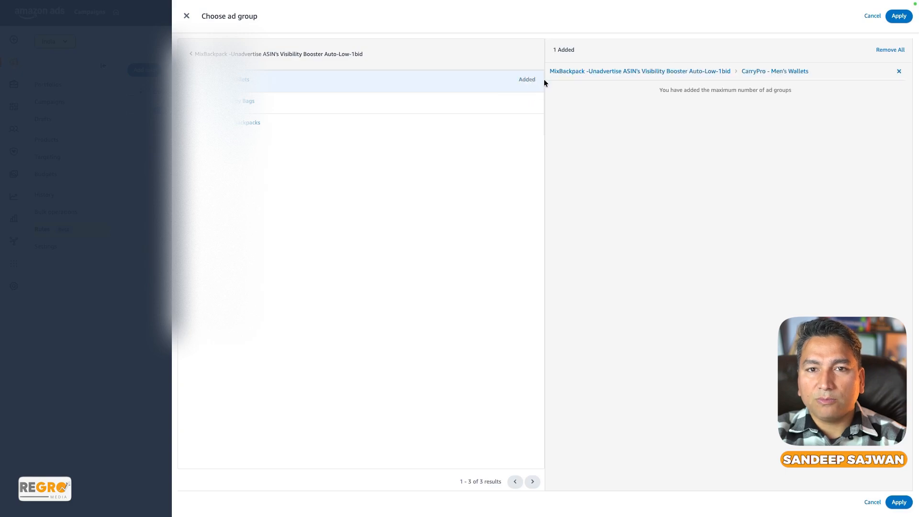
pyautogui.click(899, 503)
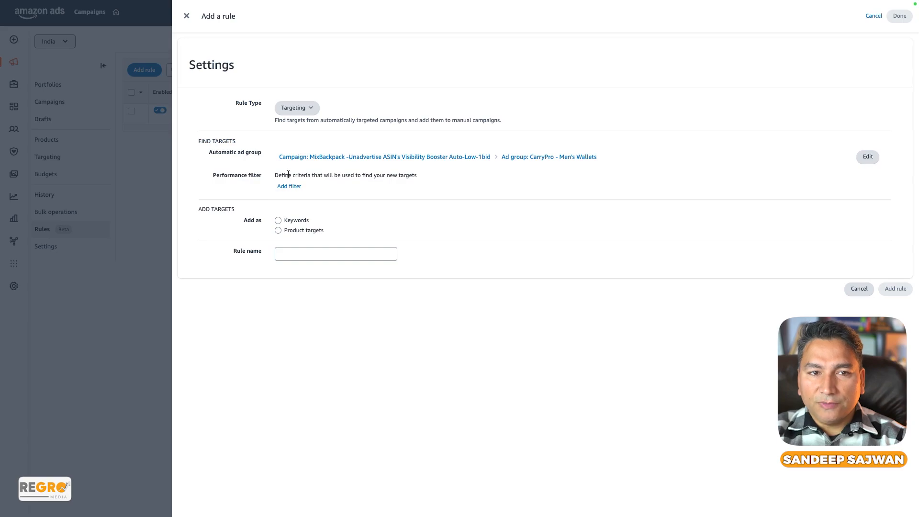
# Add a performance filter for return on ad spend greater than 4 to the targeting rule.
pyautogui.click(290, 186)
pyautogui.click(290, 188)
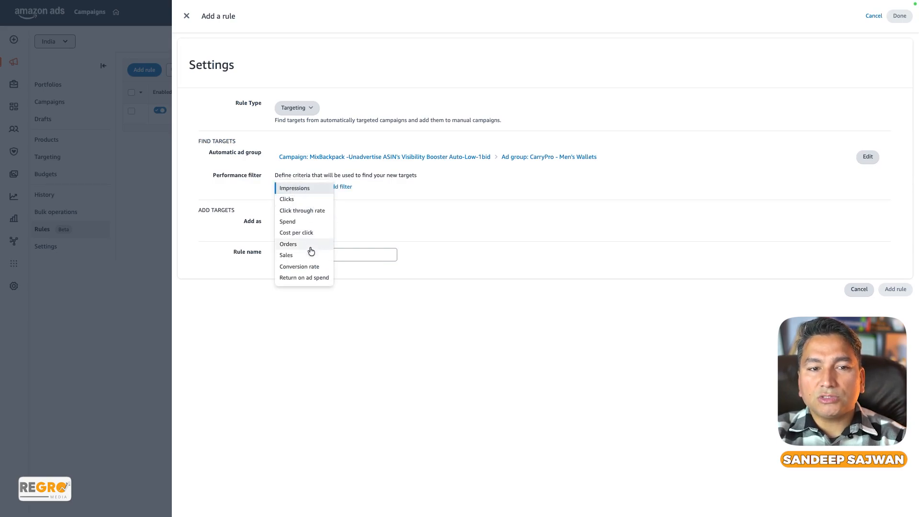
pyautogui.click(312, 281)
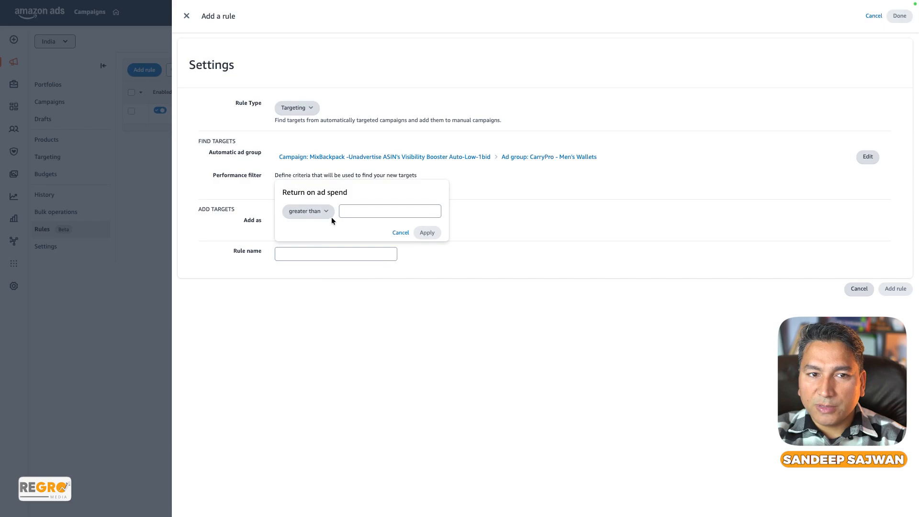
pyautogui.click(355, 211)
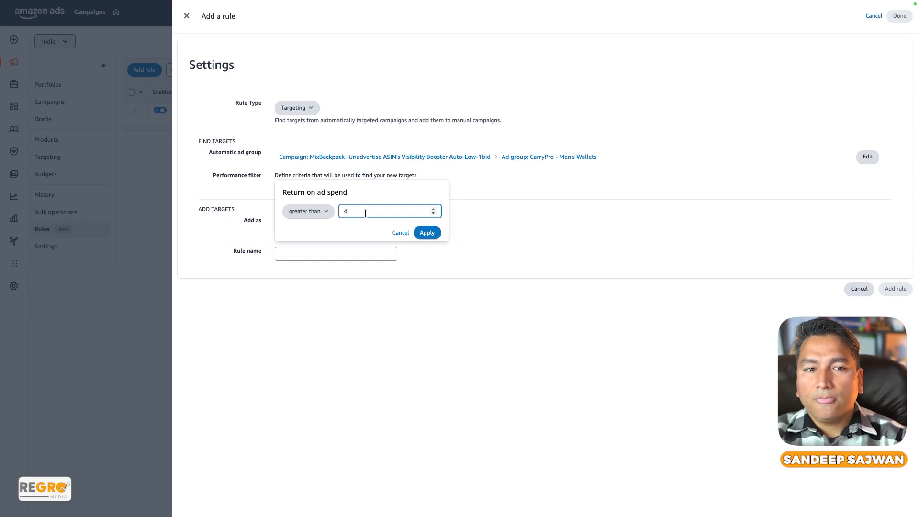
pyautogui.click(431, 233)
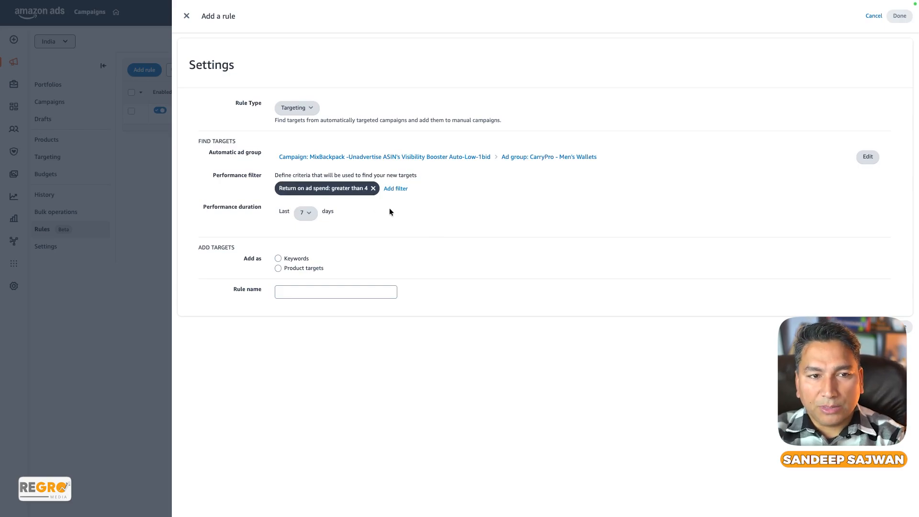
# Choose the last 7 days as the targeting rule's performance duration.
pyautogui.click(309, 214)
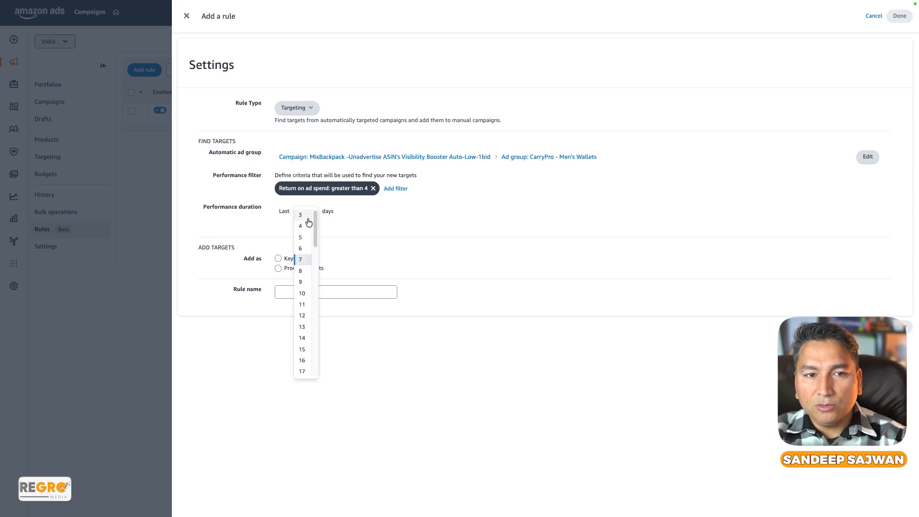
pyautogui.moveTo(316, 230)
pyautogui.mouseDown()
pyautogui.moveTo(317, 386)
pyautogui.moveTo(315, 223)
pyautogui.mouseUp()
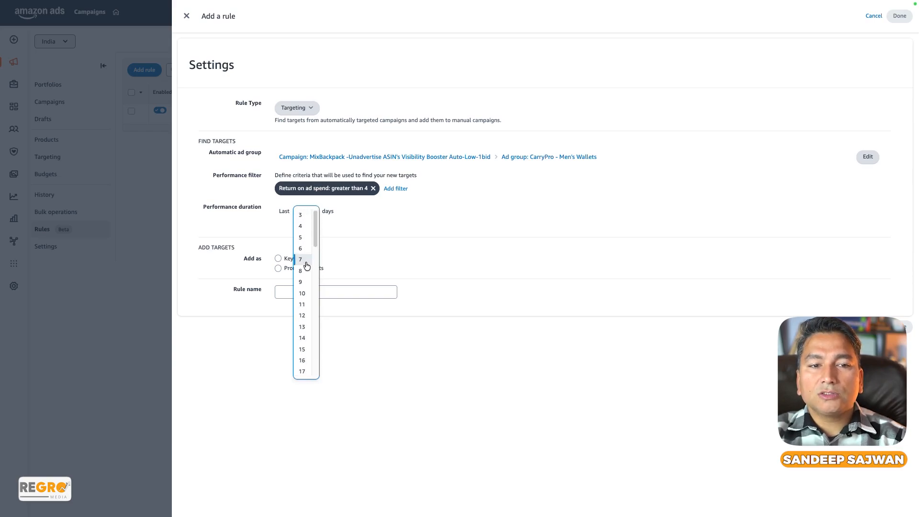
pyautogui.click(306, 262)
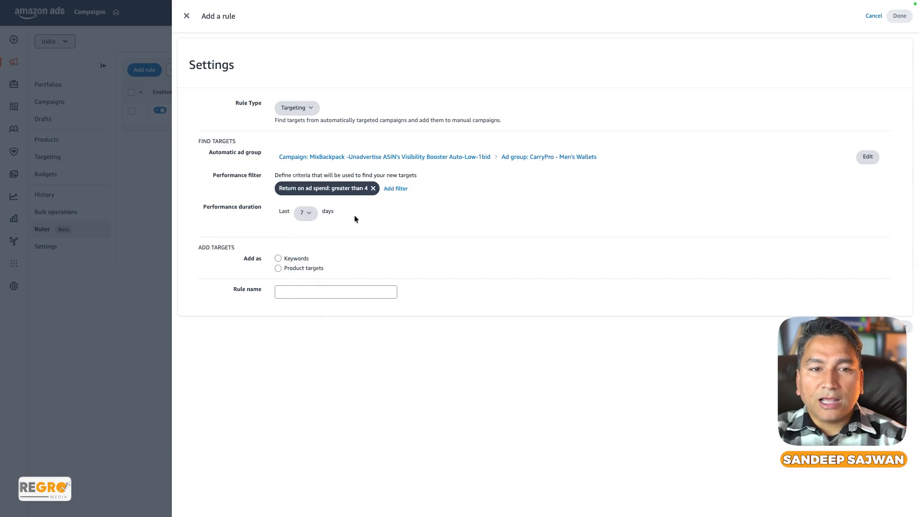
# Set the rule to add targets as keywords with the Exact match type, and open the CarryPro - Men's Wallets ad group.
pyautogui.click(279, 259)
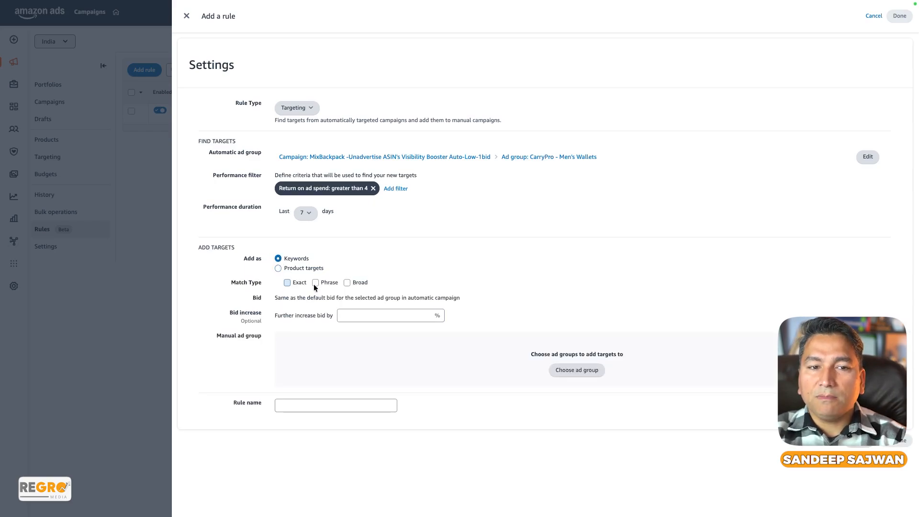
pyautogui.click(288, 283)
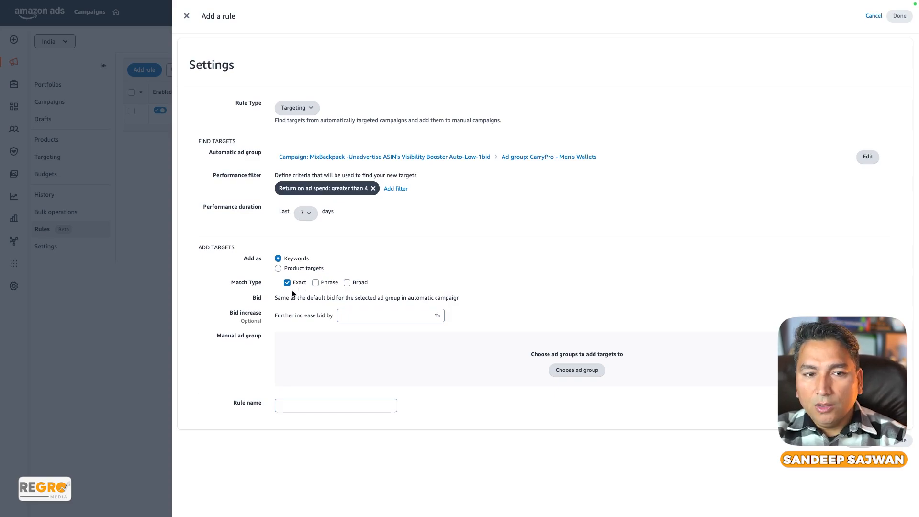
pyautogui.click(577, 158)
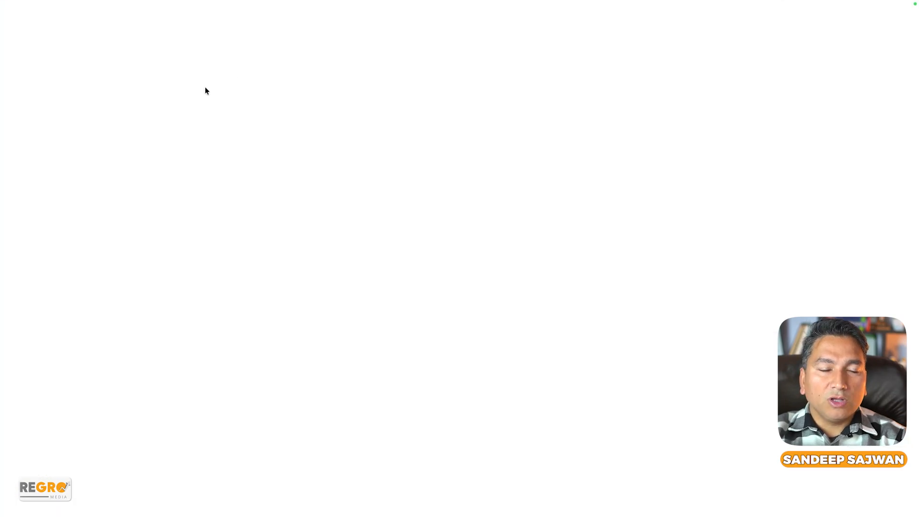
# Check the default bid in the CarryPro - Men's Wallets ad group settings, and return to the targeting rule's optional bid increase.
pyautogui.click(83, 156)
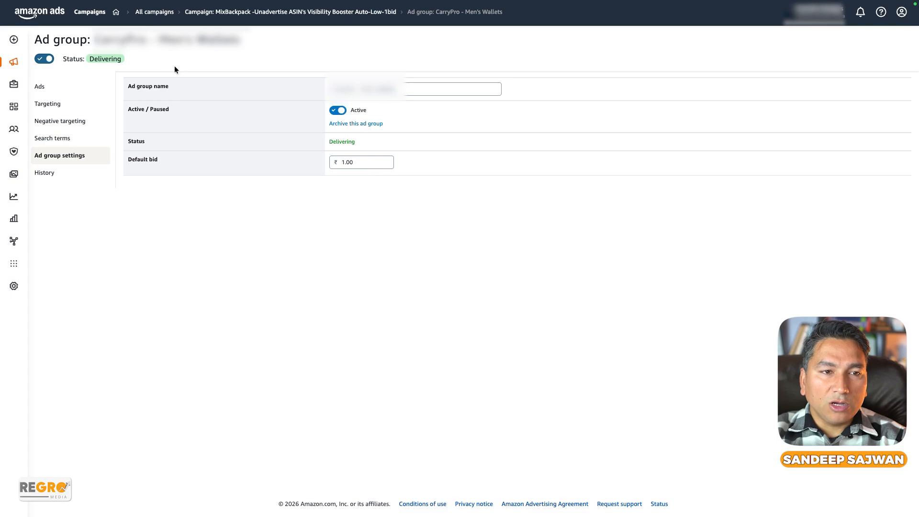
pyautogui.click(94, 24)
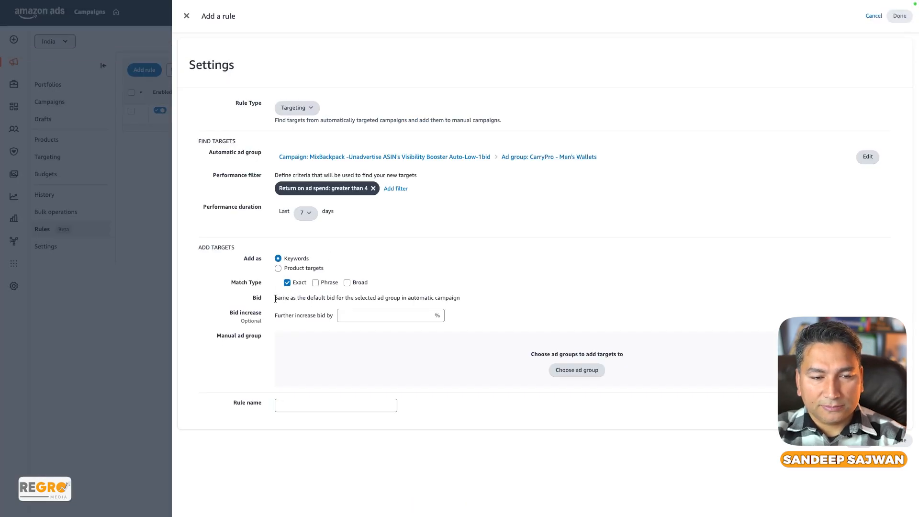
pyautogui.click(368, 318)
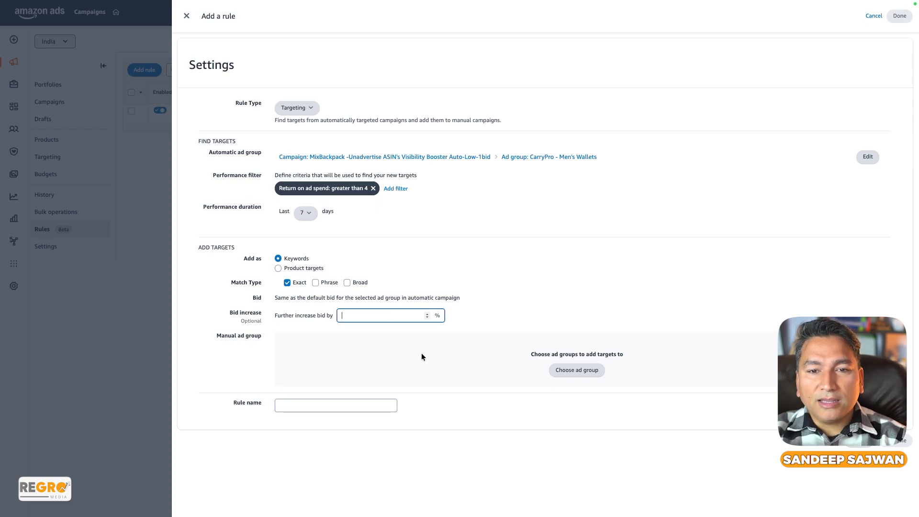
# Check the manual ad groups available to receive the rule's targets, apply without selecting one, and return to the rule name.
pyautogui.click(578, 371)
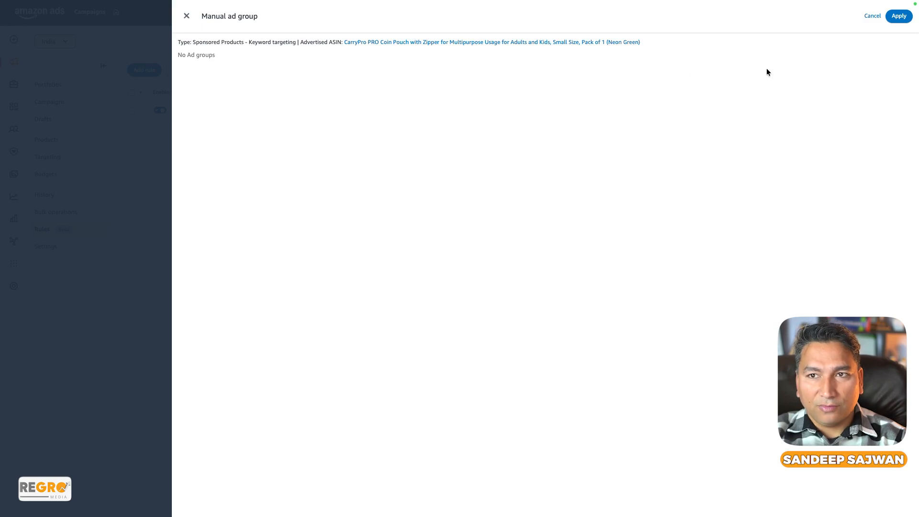
pyautogui.click(897, 16)
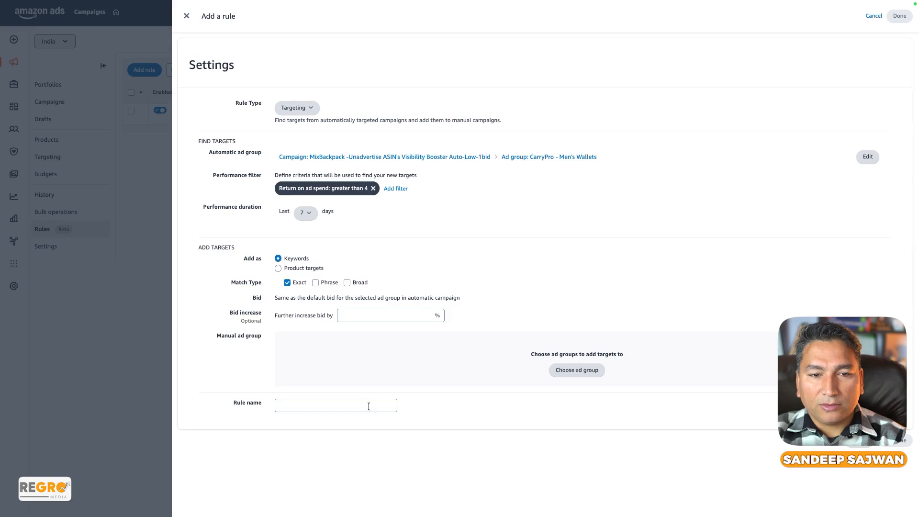
pyautogui.click(330, 406)
pyautogui.click(457, 453)
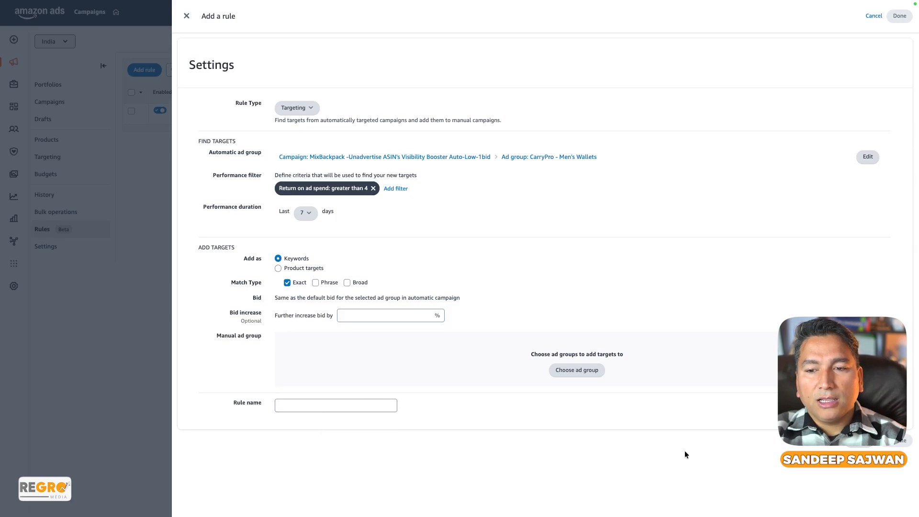